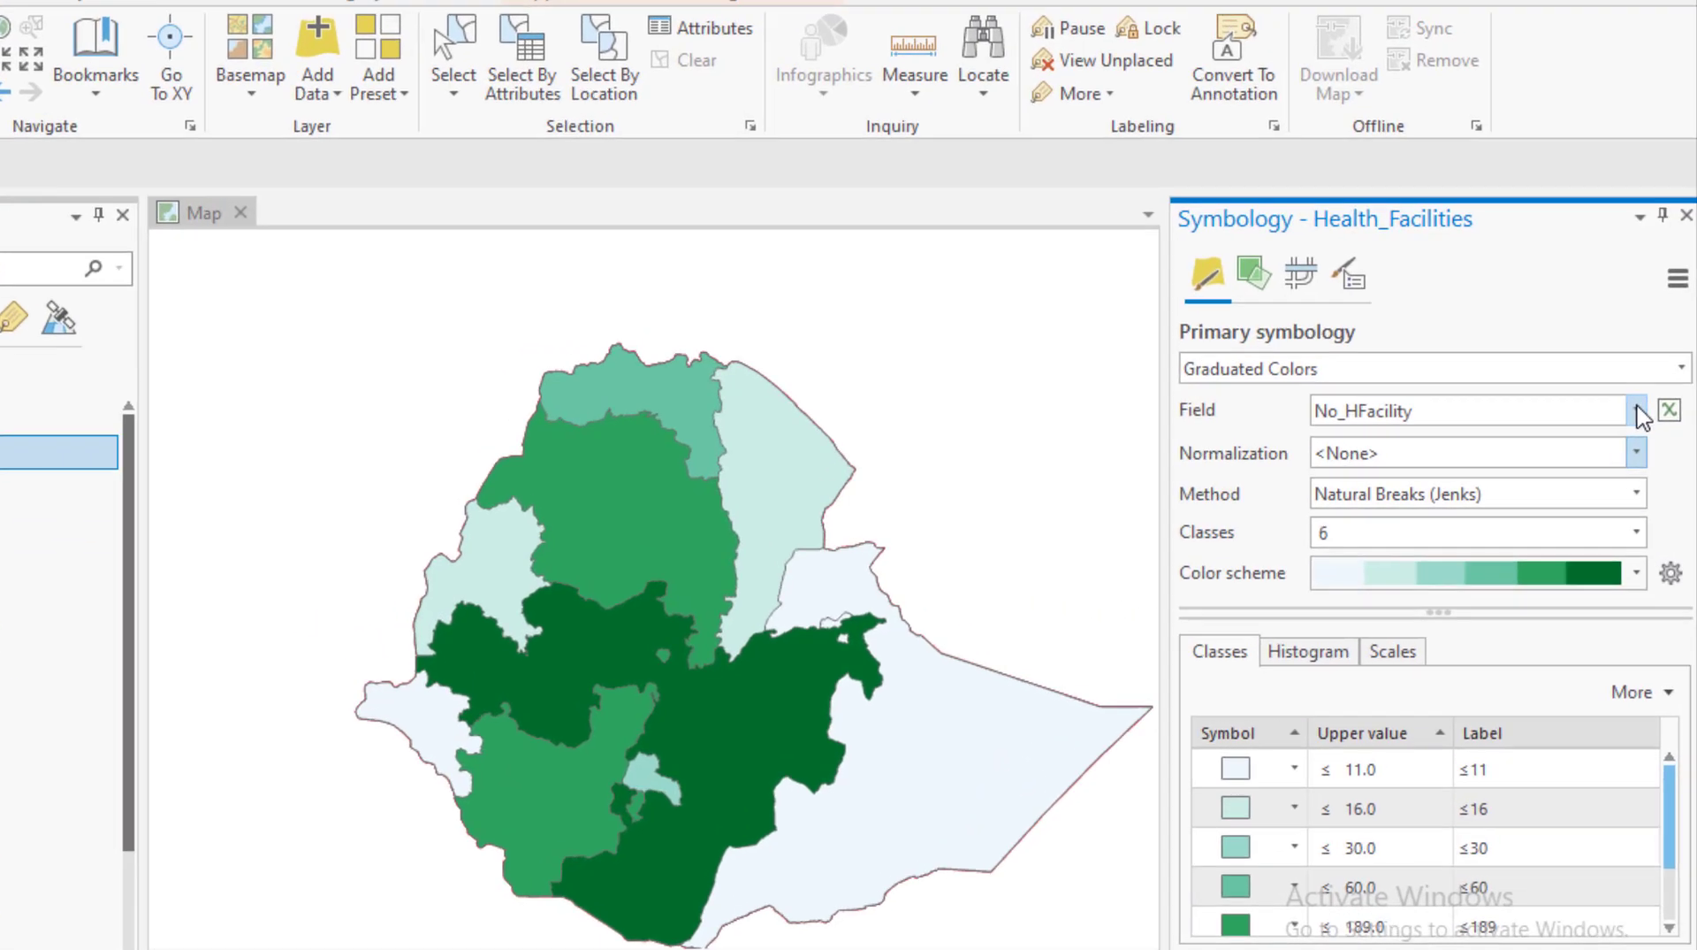
- Review the fields available for the Health_Facilities symbology value and for its normalization
{"action": "left_click", "coordinate": [1646, 422]}
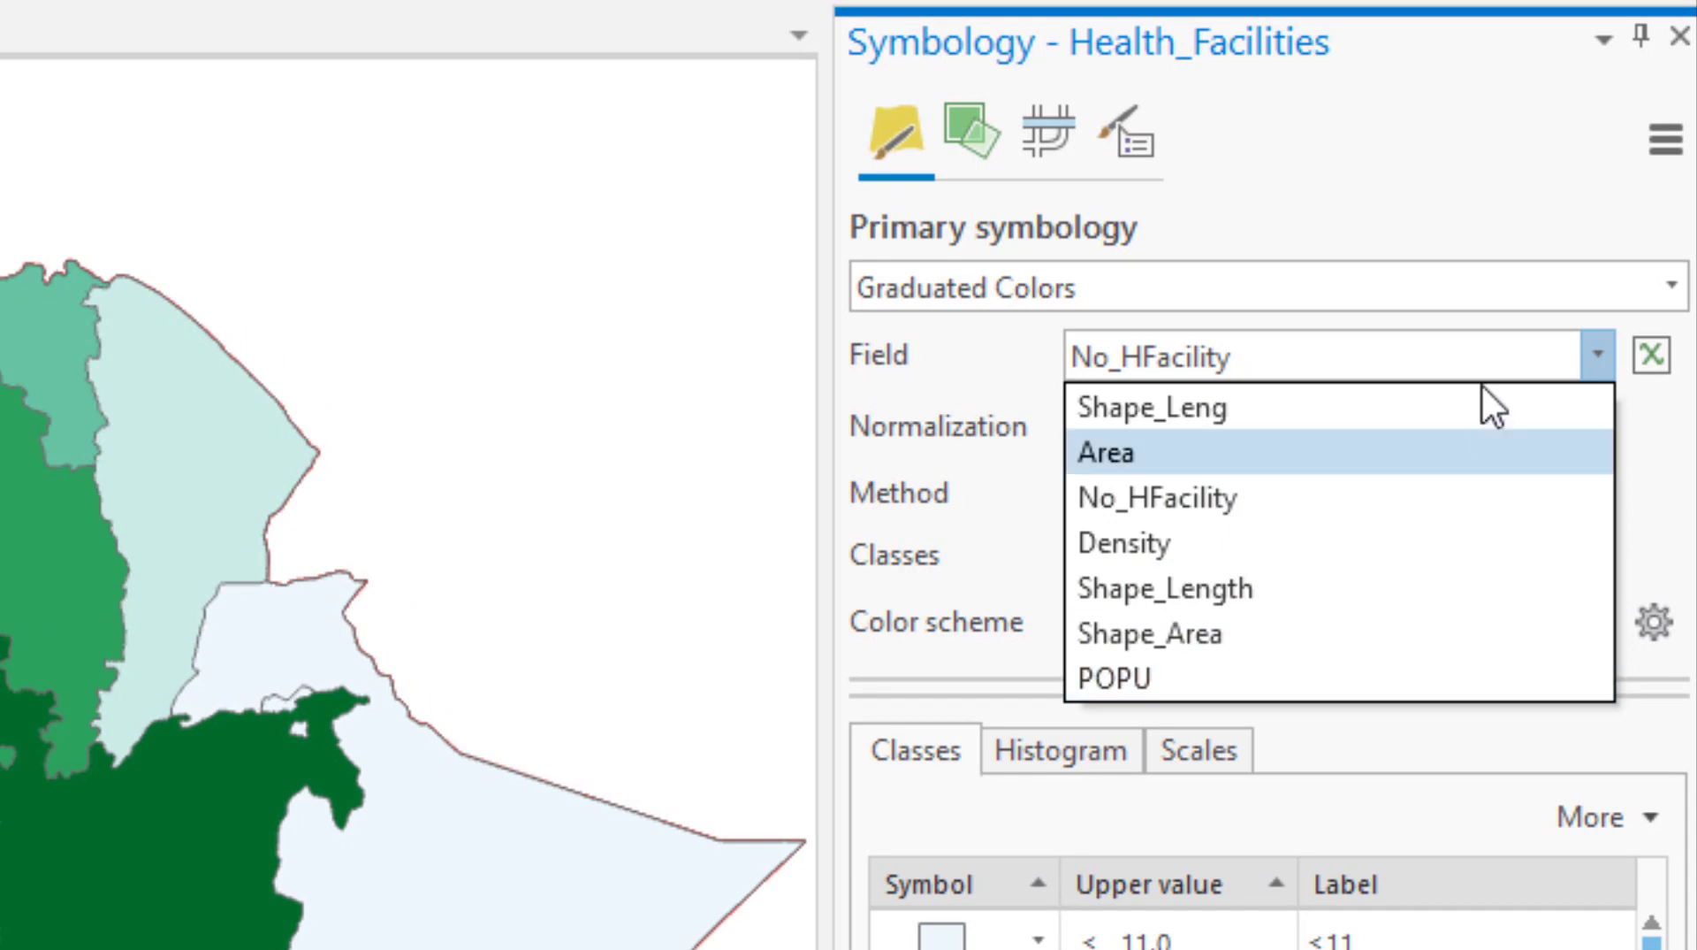
{"action": "left_click", "coordinate": [1527, 141]}
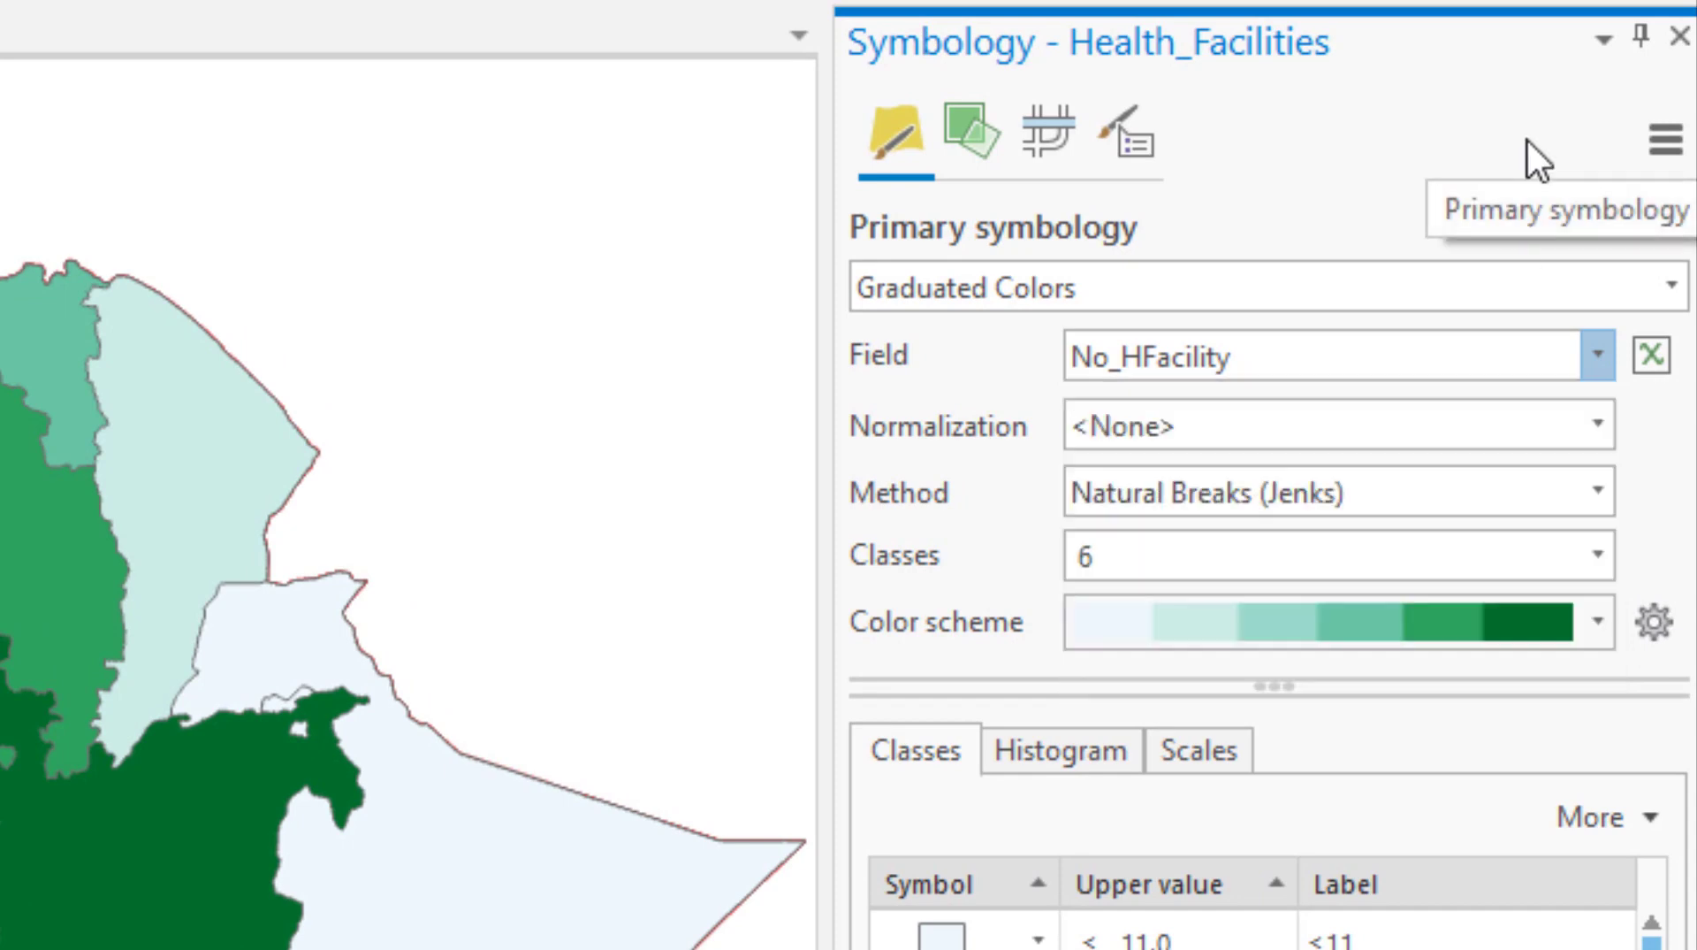
{"action": "left_click", "coordinate": [1598, 429]}
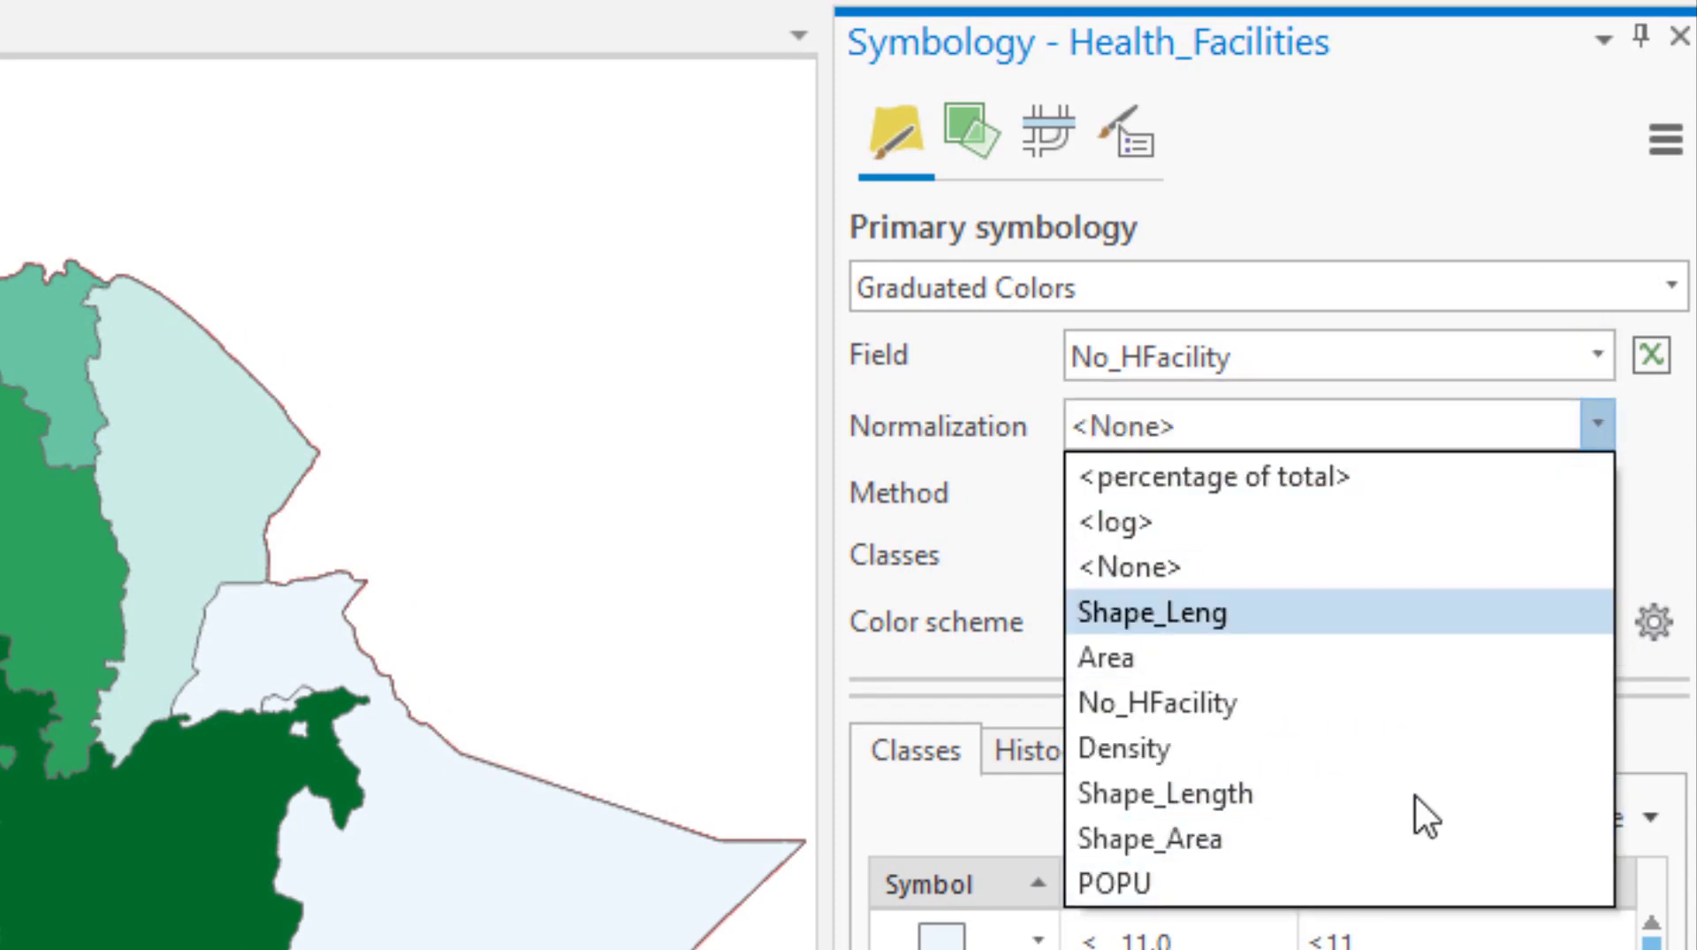
{"action": "left_click", "coordinate": [1450, 166]}
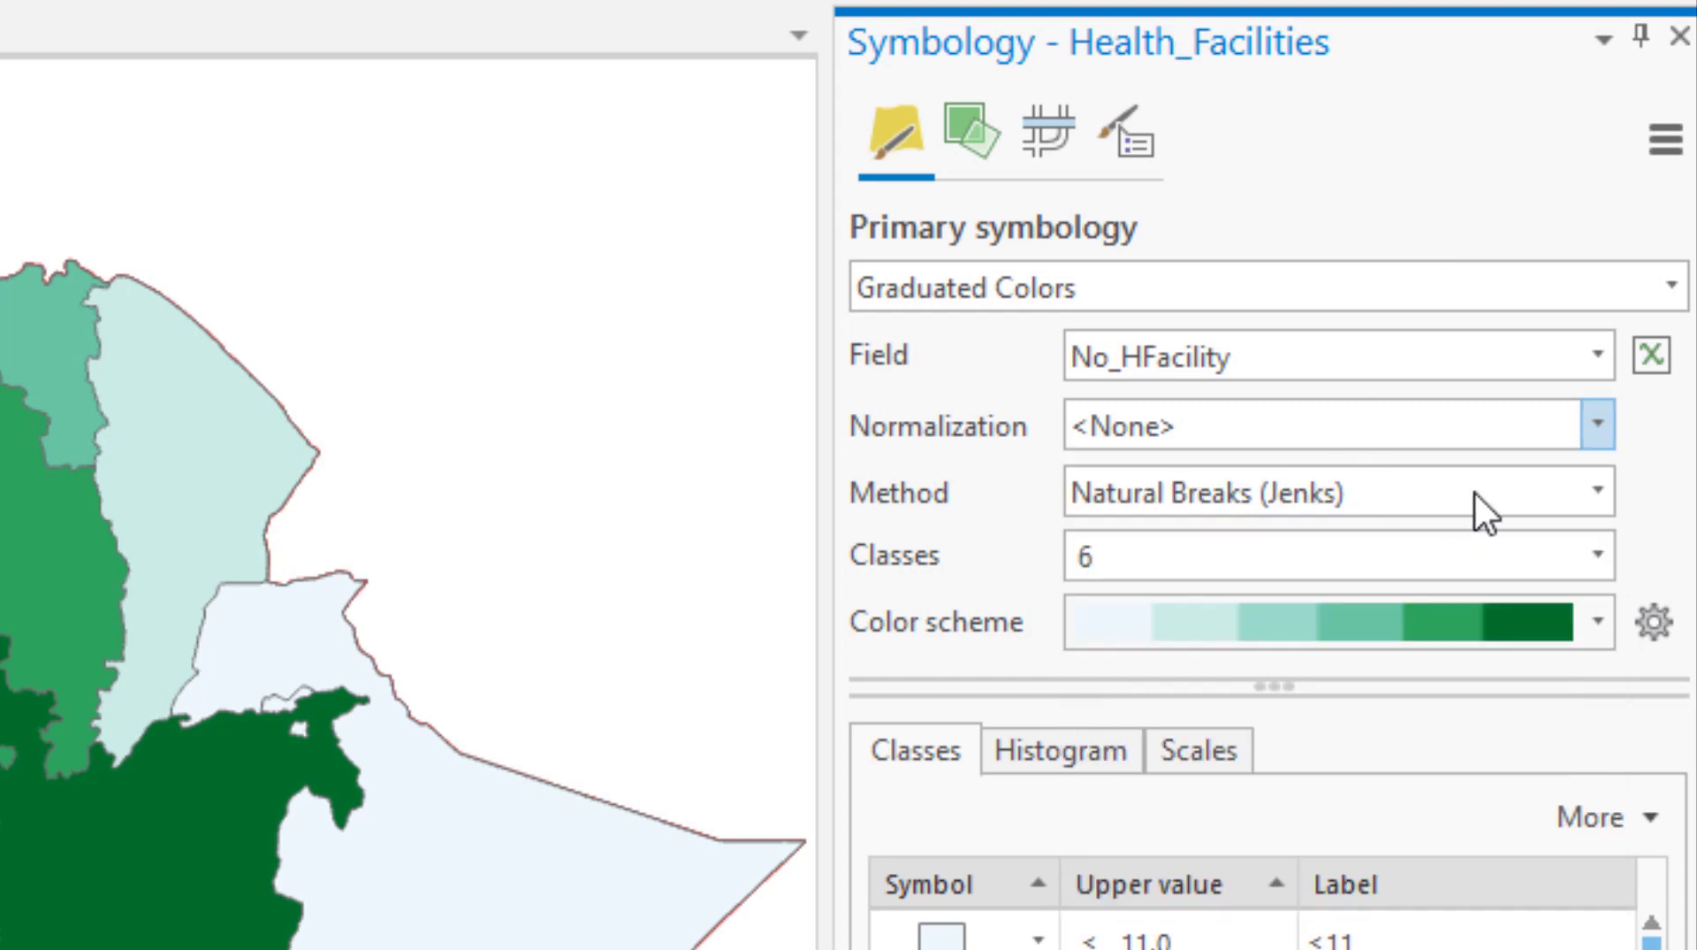
{"action": "left_click", "coordinate": [1598, 423]}
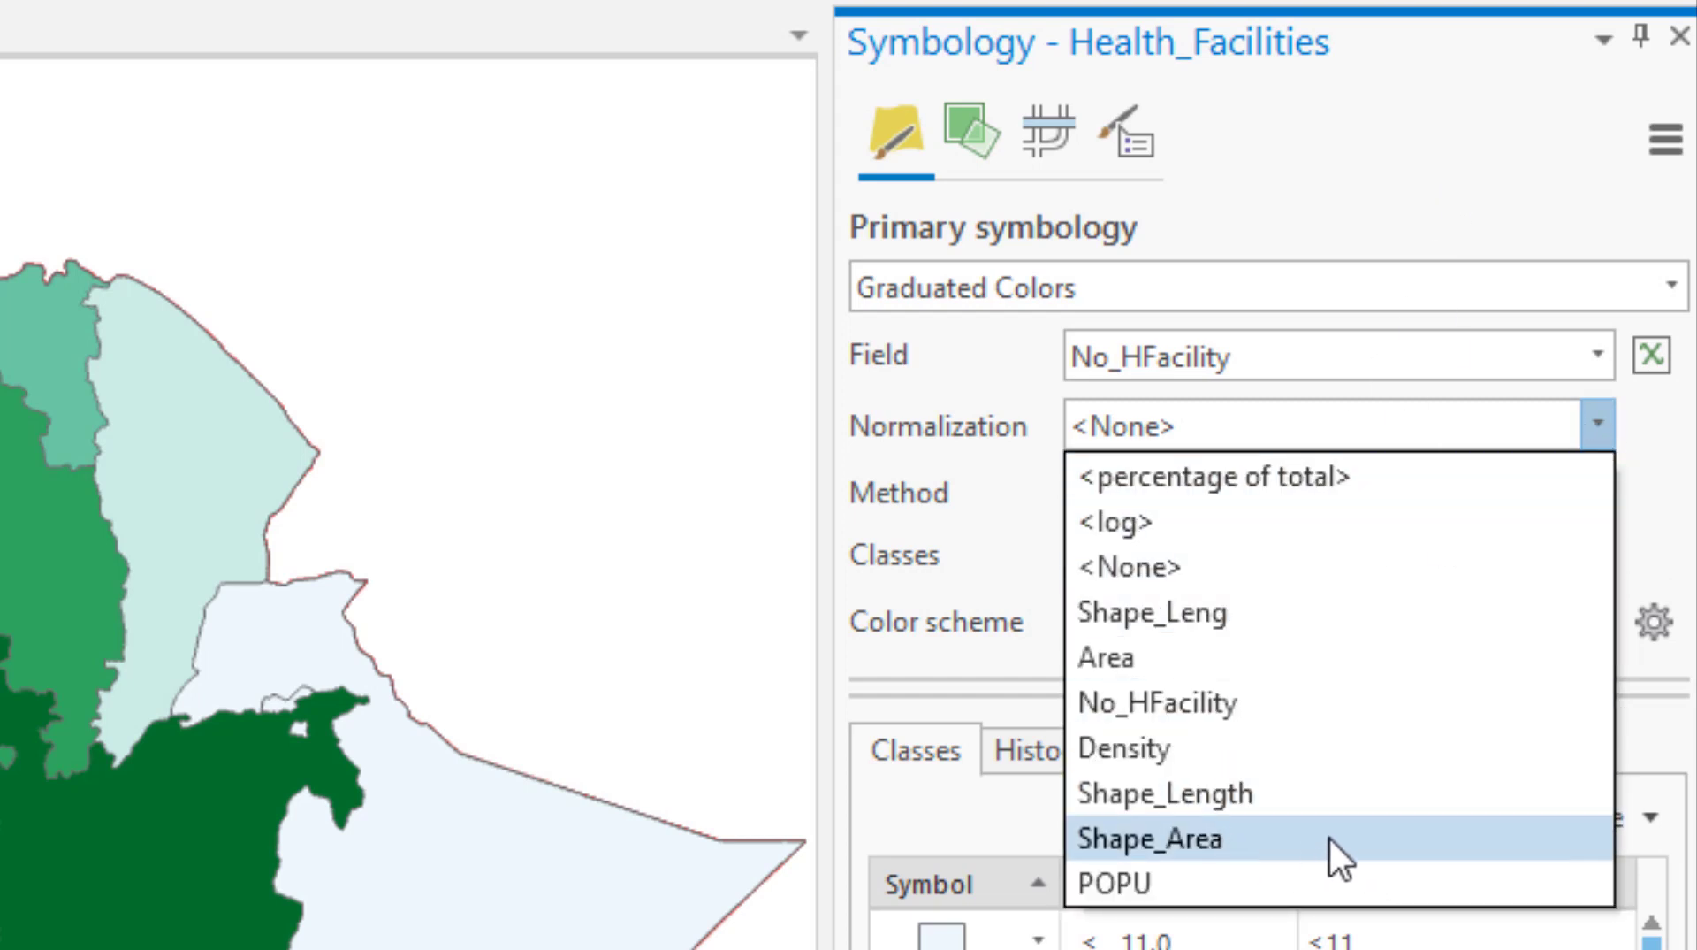
{"action": "left_click", "coordinate": [1397, 165]}
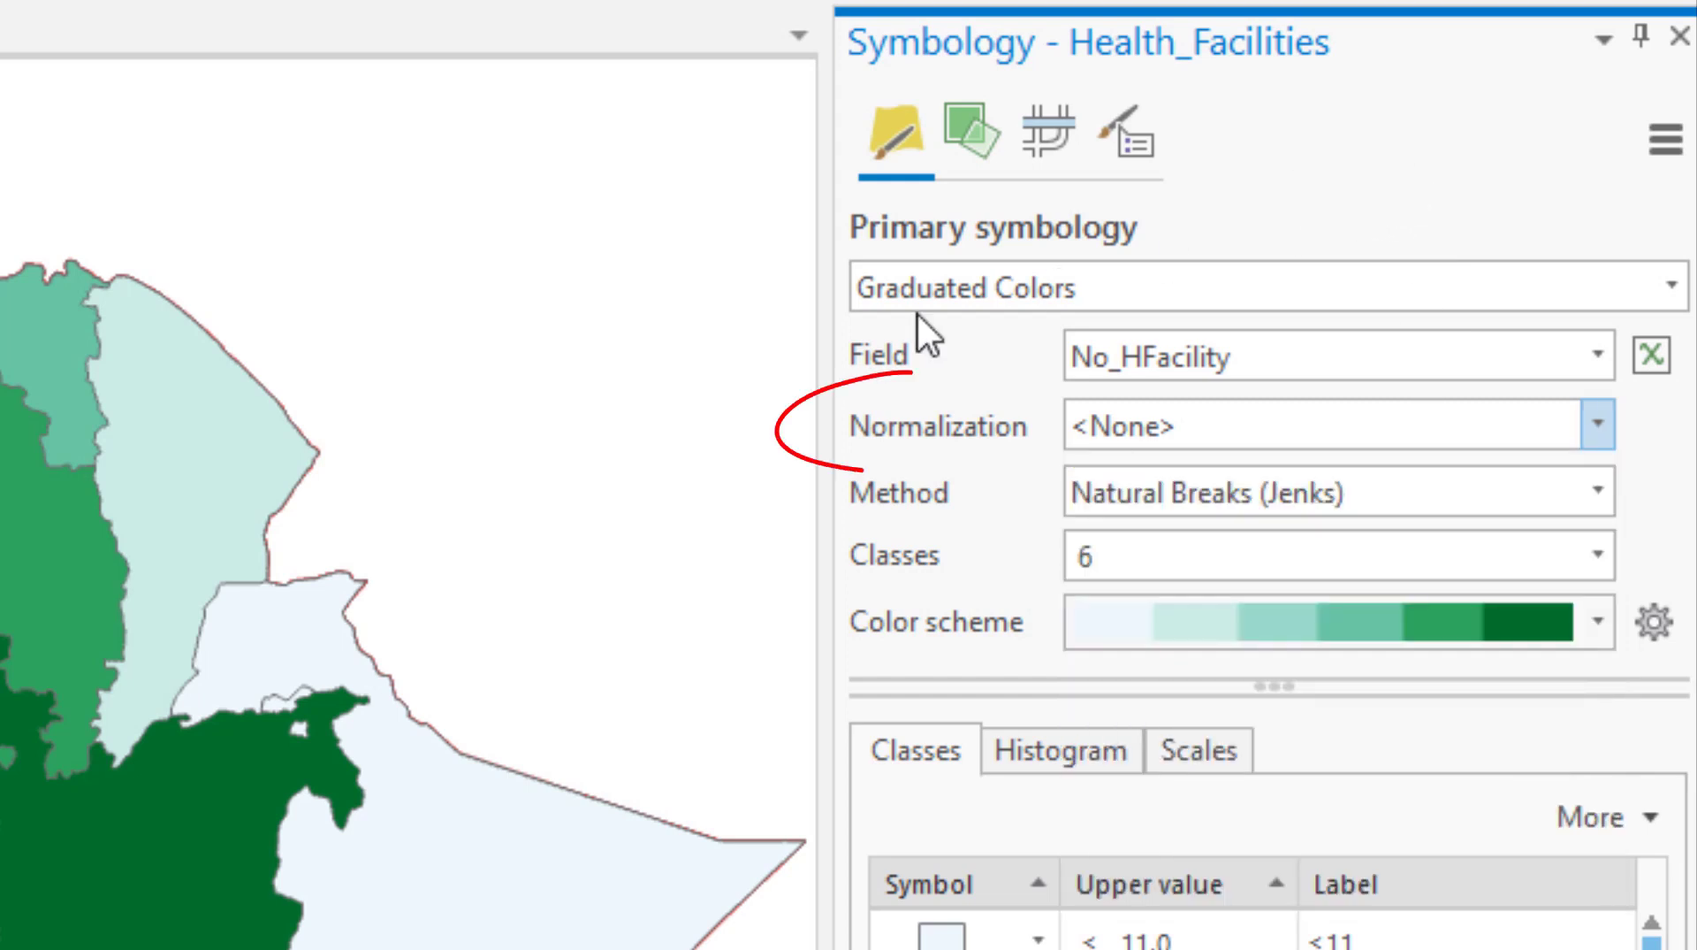
- Normalize the No_HFacility graduated colors of Health_Facilities by Shape_Area
{"action": "left_click", "coordinate": [1596, 424]}
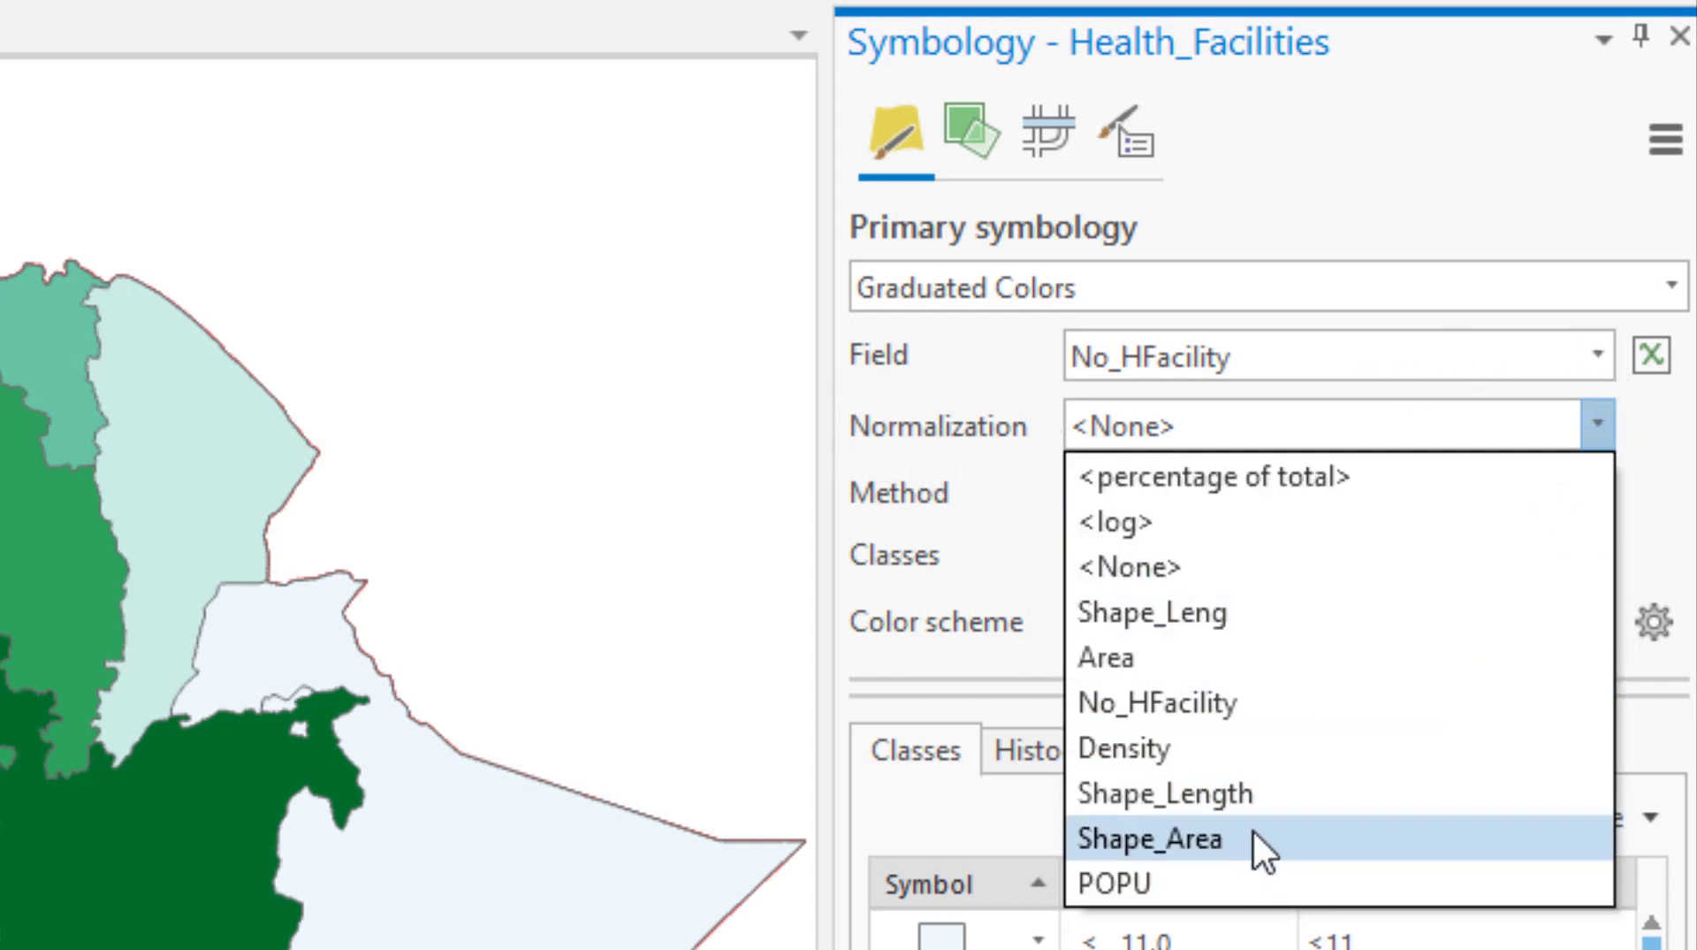
{"action": "left_click", "coordinate": [1286, 840]}
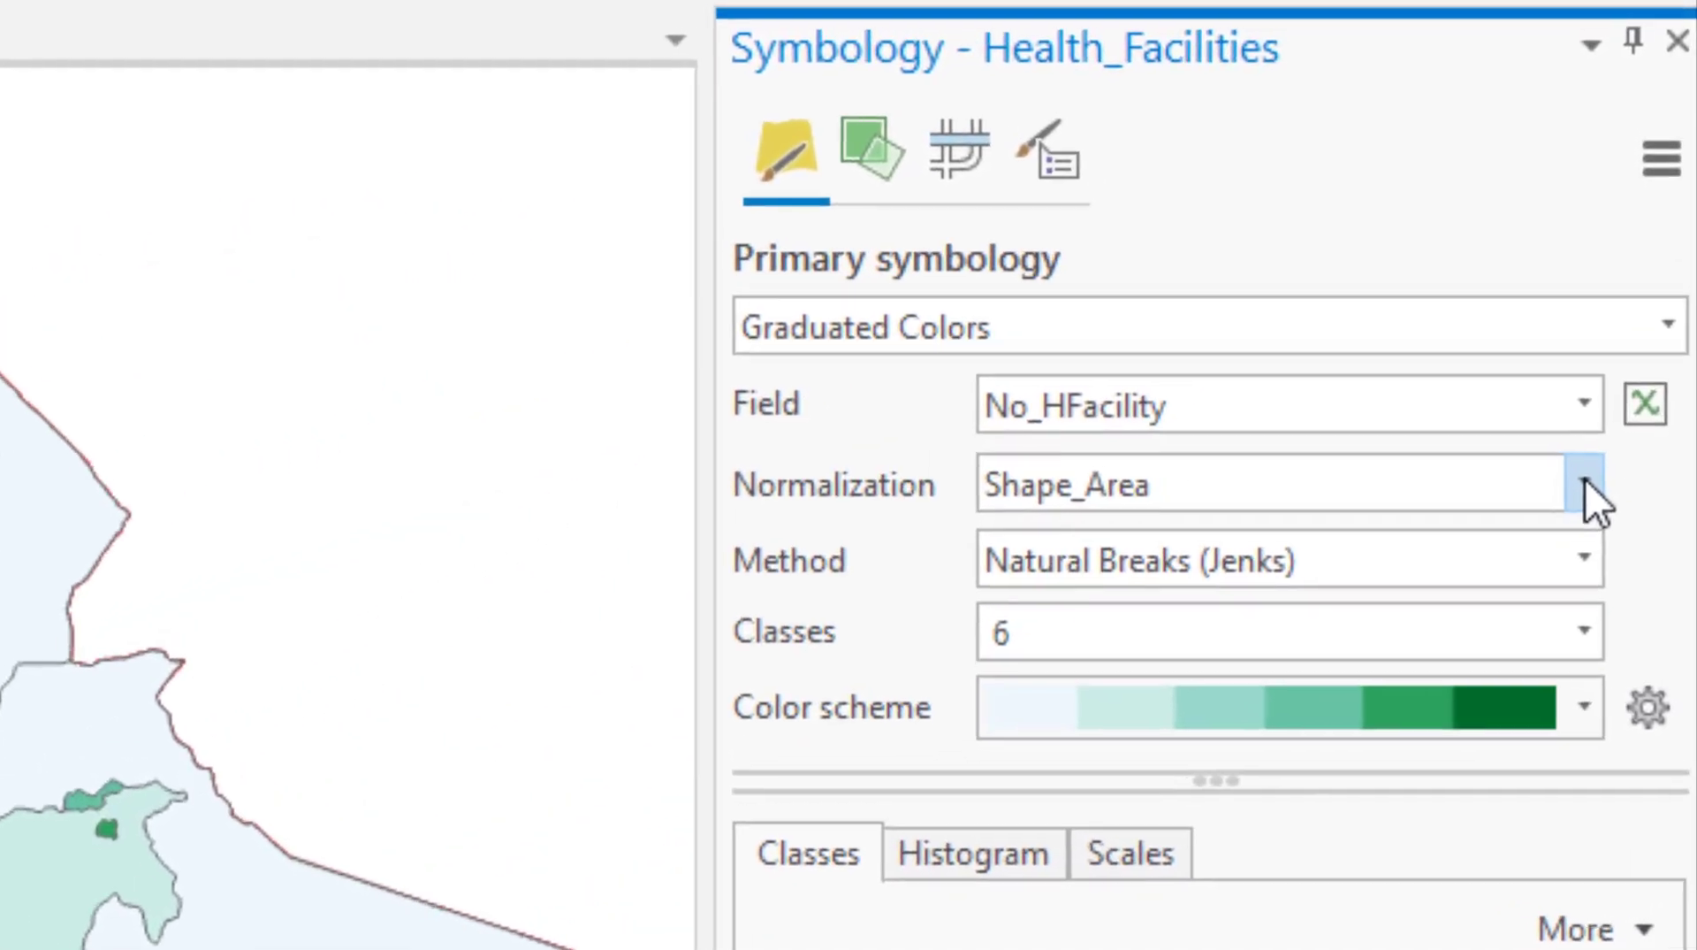
- Set the normalization field of the Health_Facilities graduated colors to POPU
{"action": "left_click", "coordinate": [1625, 308]}
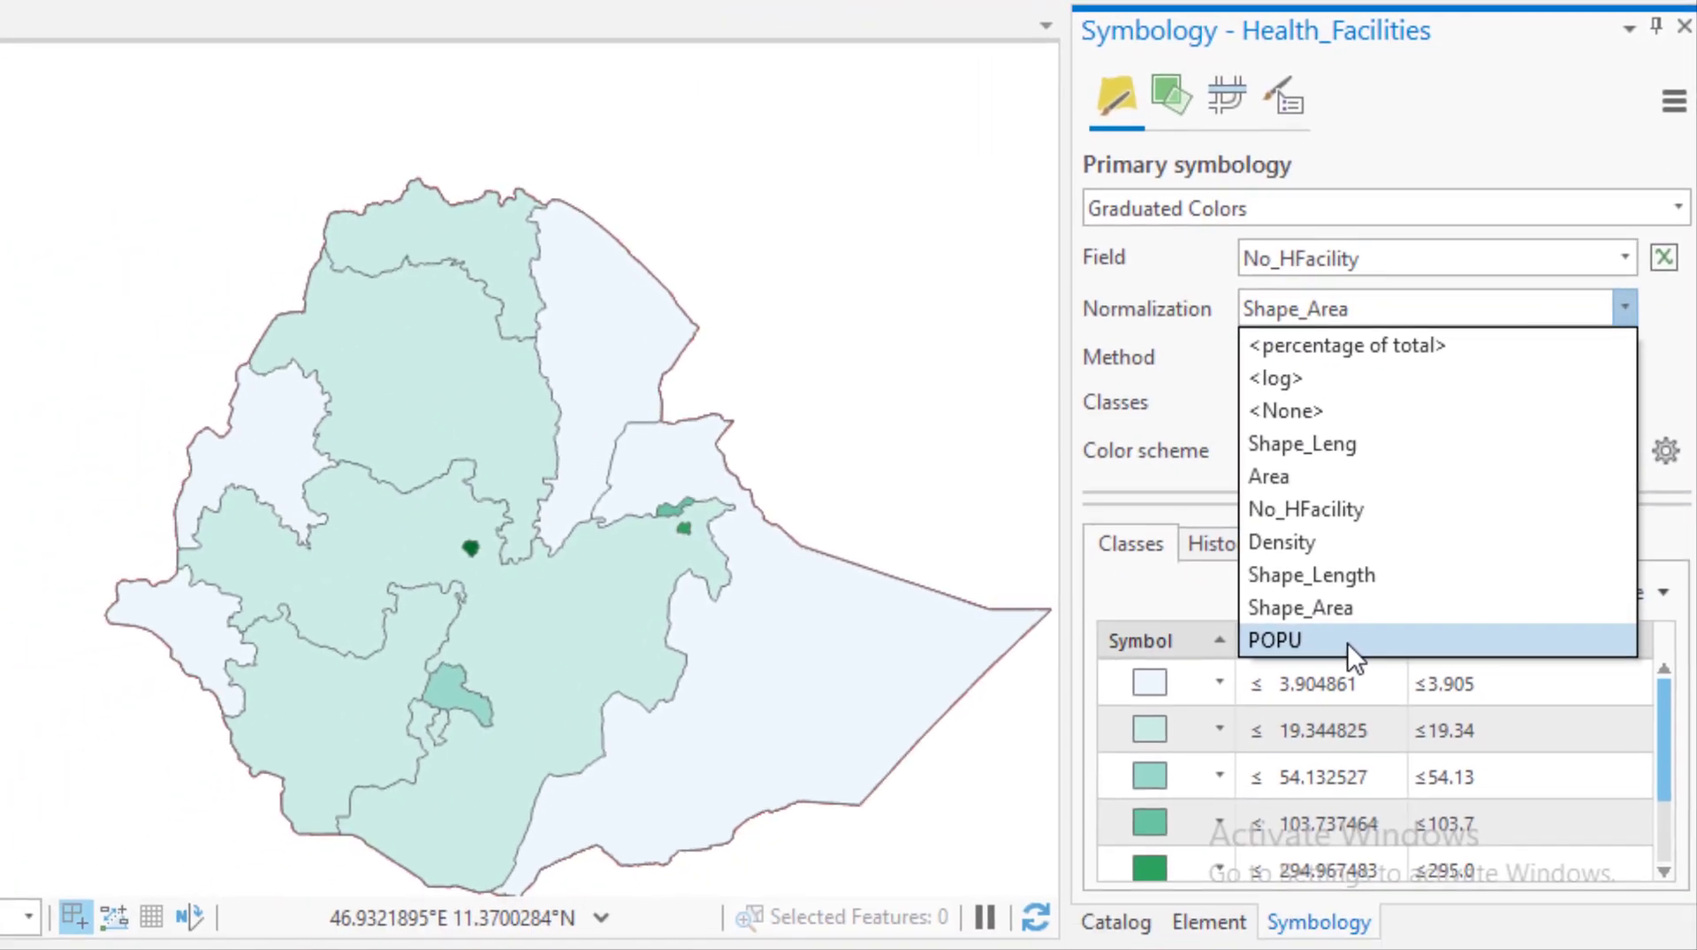
{"action": "left_click", "coordinate": [1349, 640]}
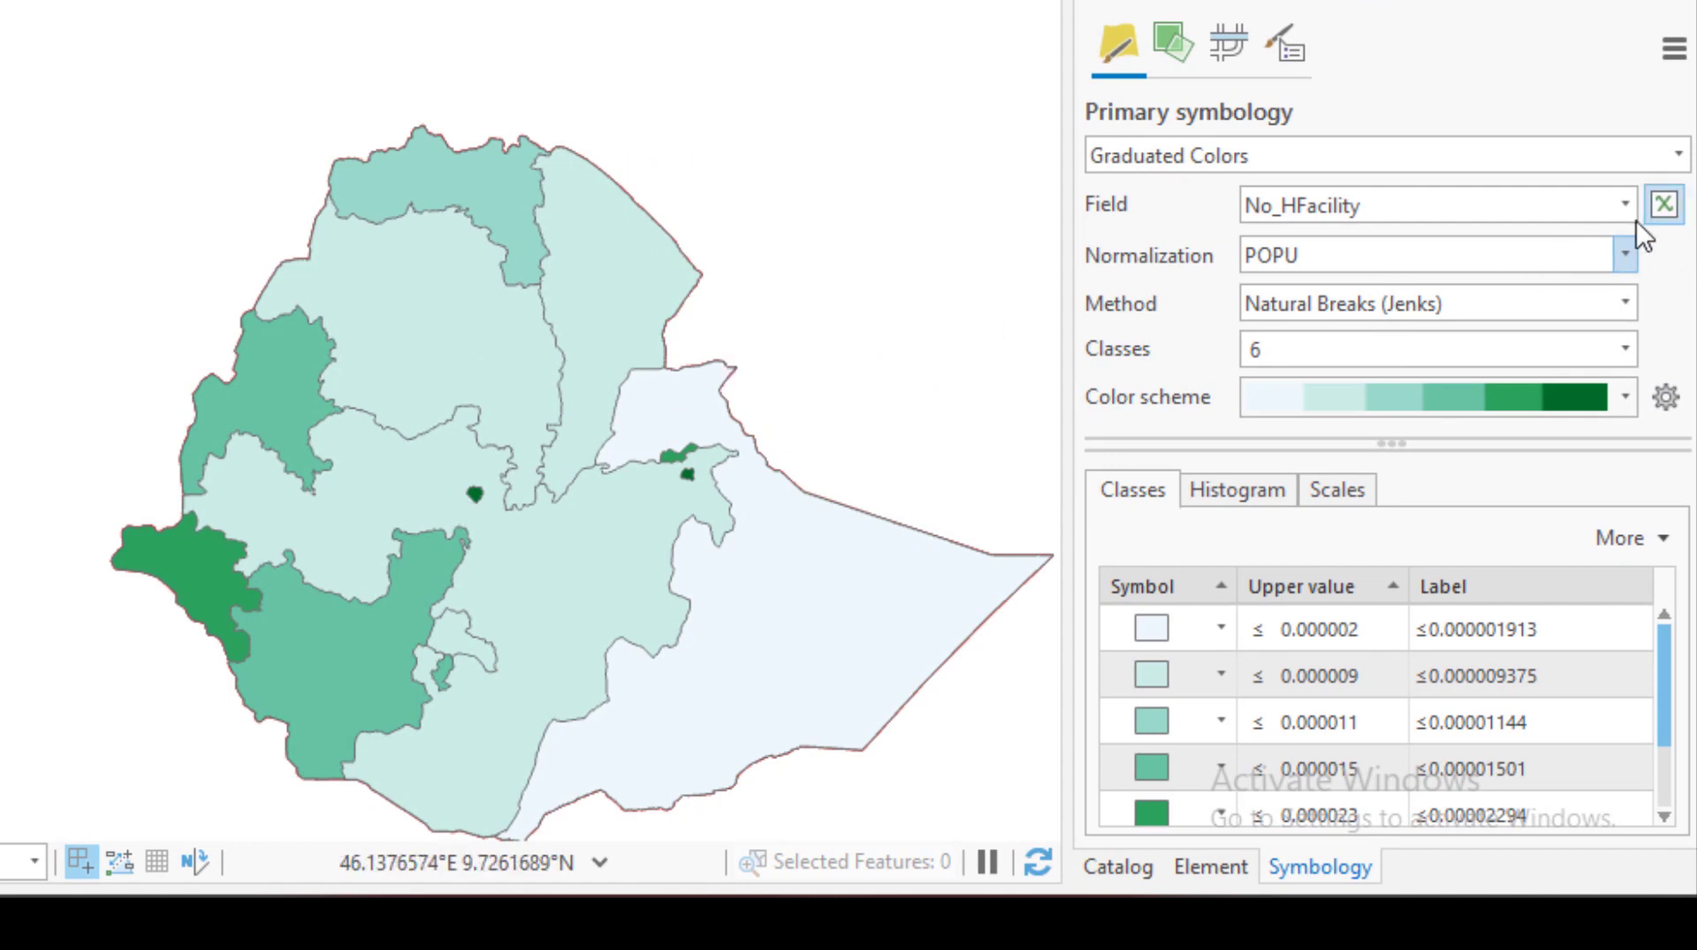
{"action": "left_click", "coordinate": [1625, 254]}
{"action": "left_click", "coordinate": [1625, 254]}
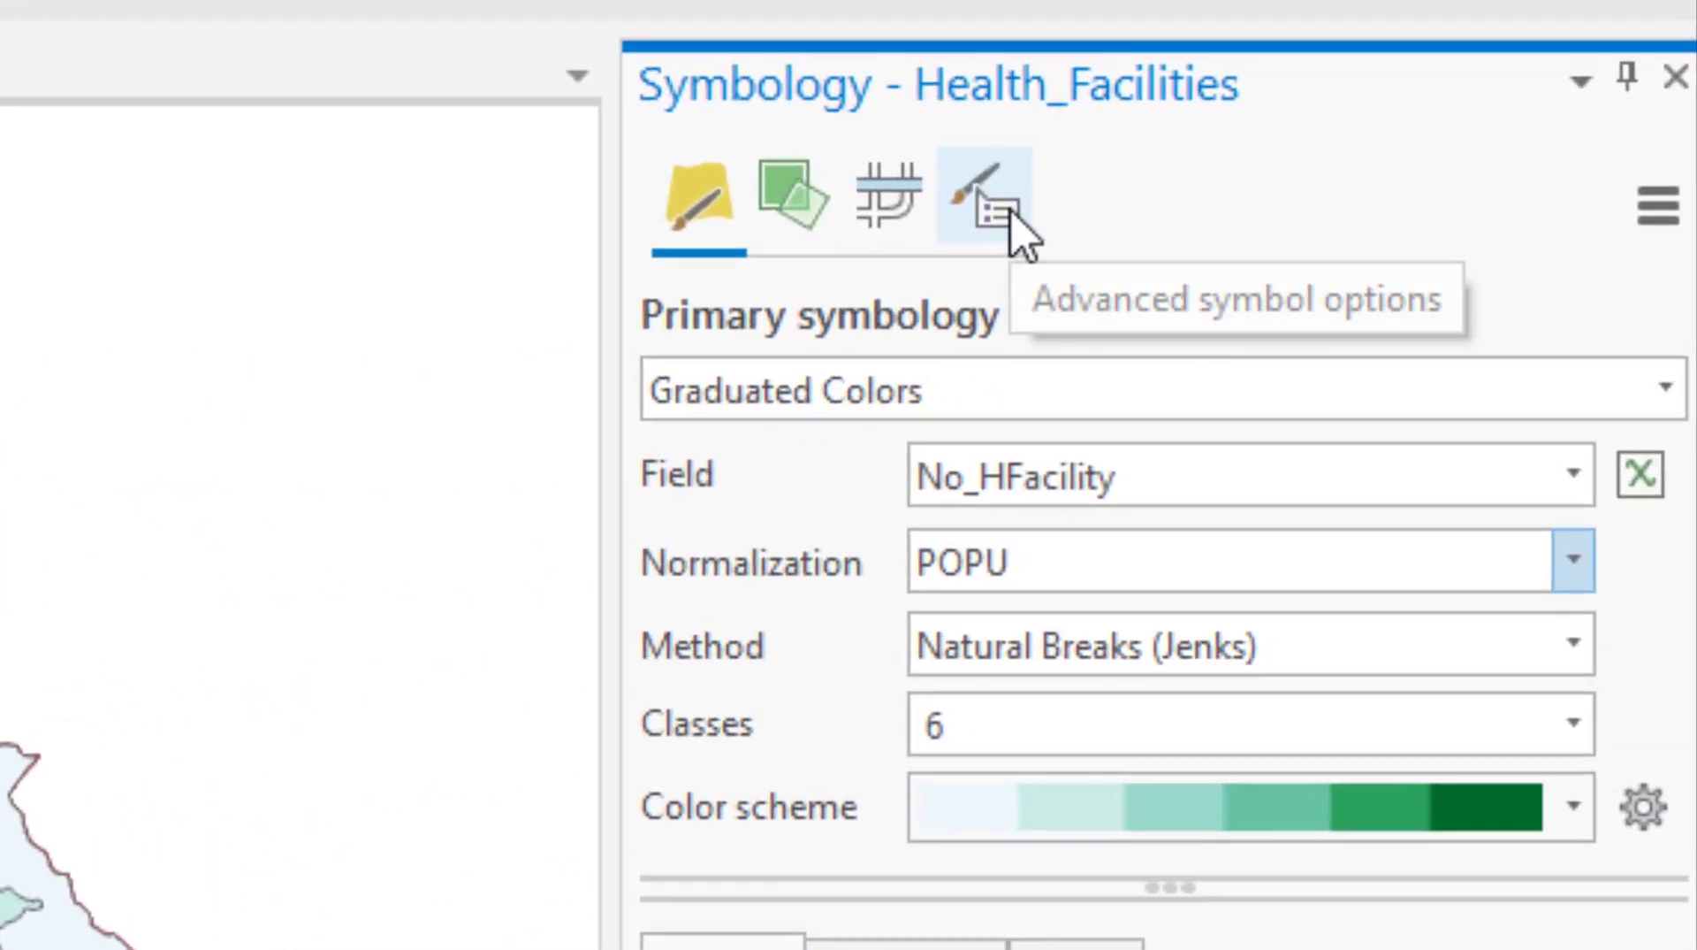
- Examine the label formatting category and rounding settings in the advanced symbol options of Health_Facilities
{"action": "left_click", "coordinate": [999, 231]}
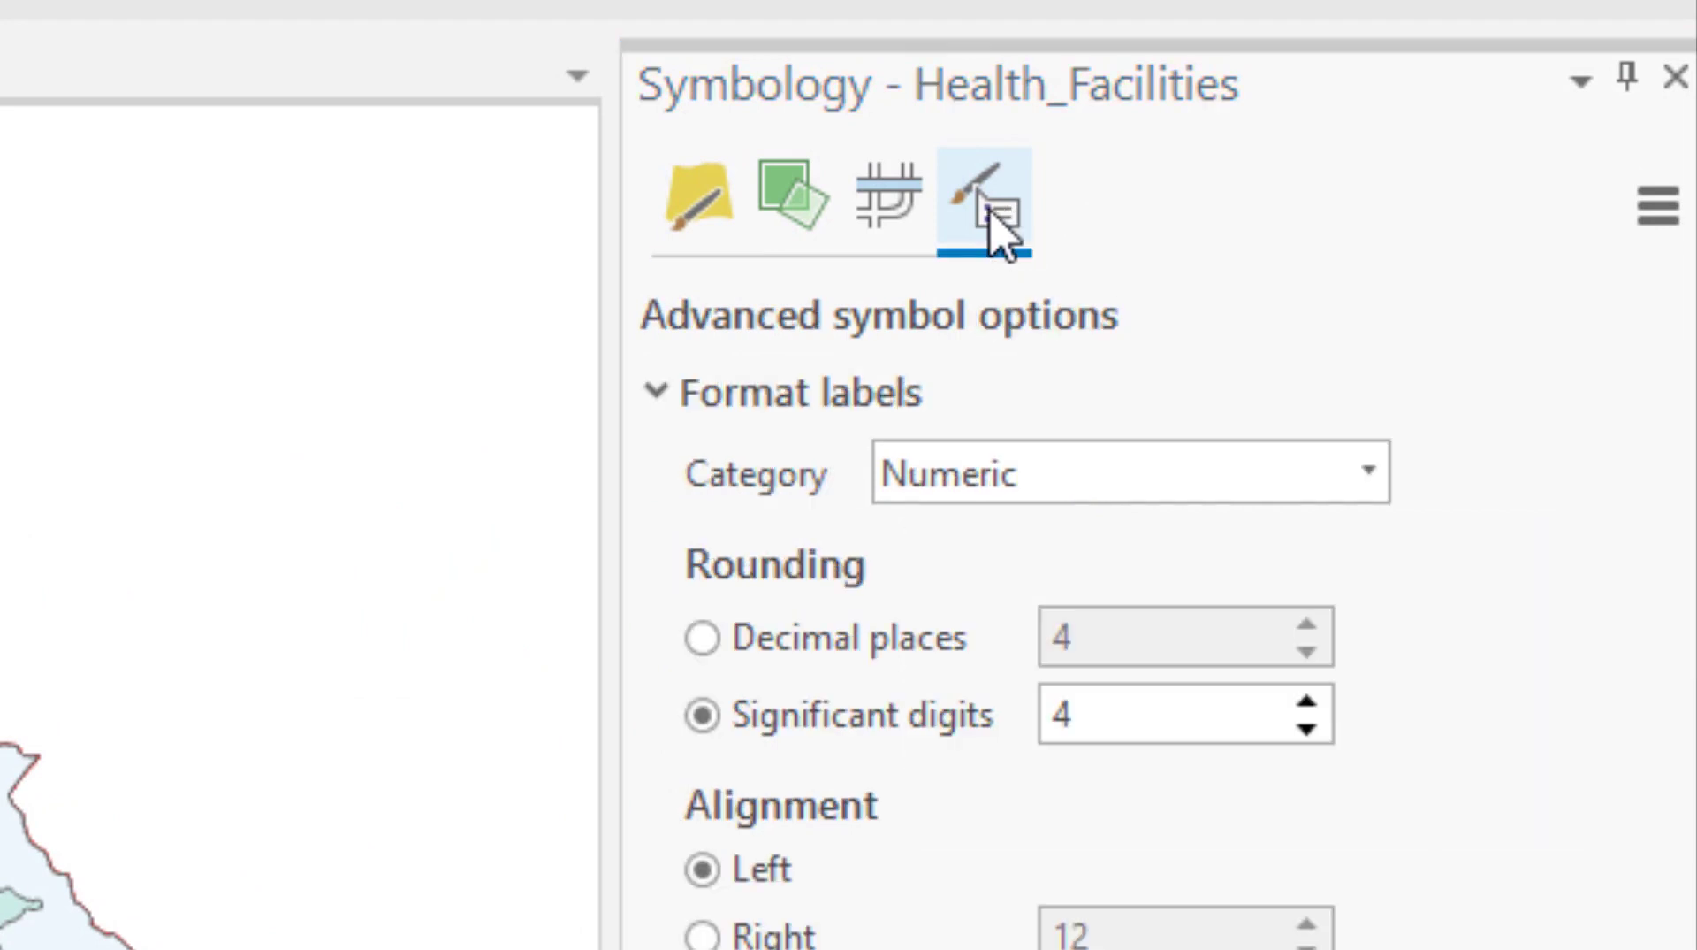
{"action": "left_click", "coordinate": [654, 394]}
{"action": "left_click", "coordinate": [664, 389]}
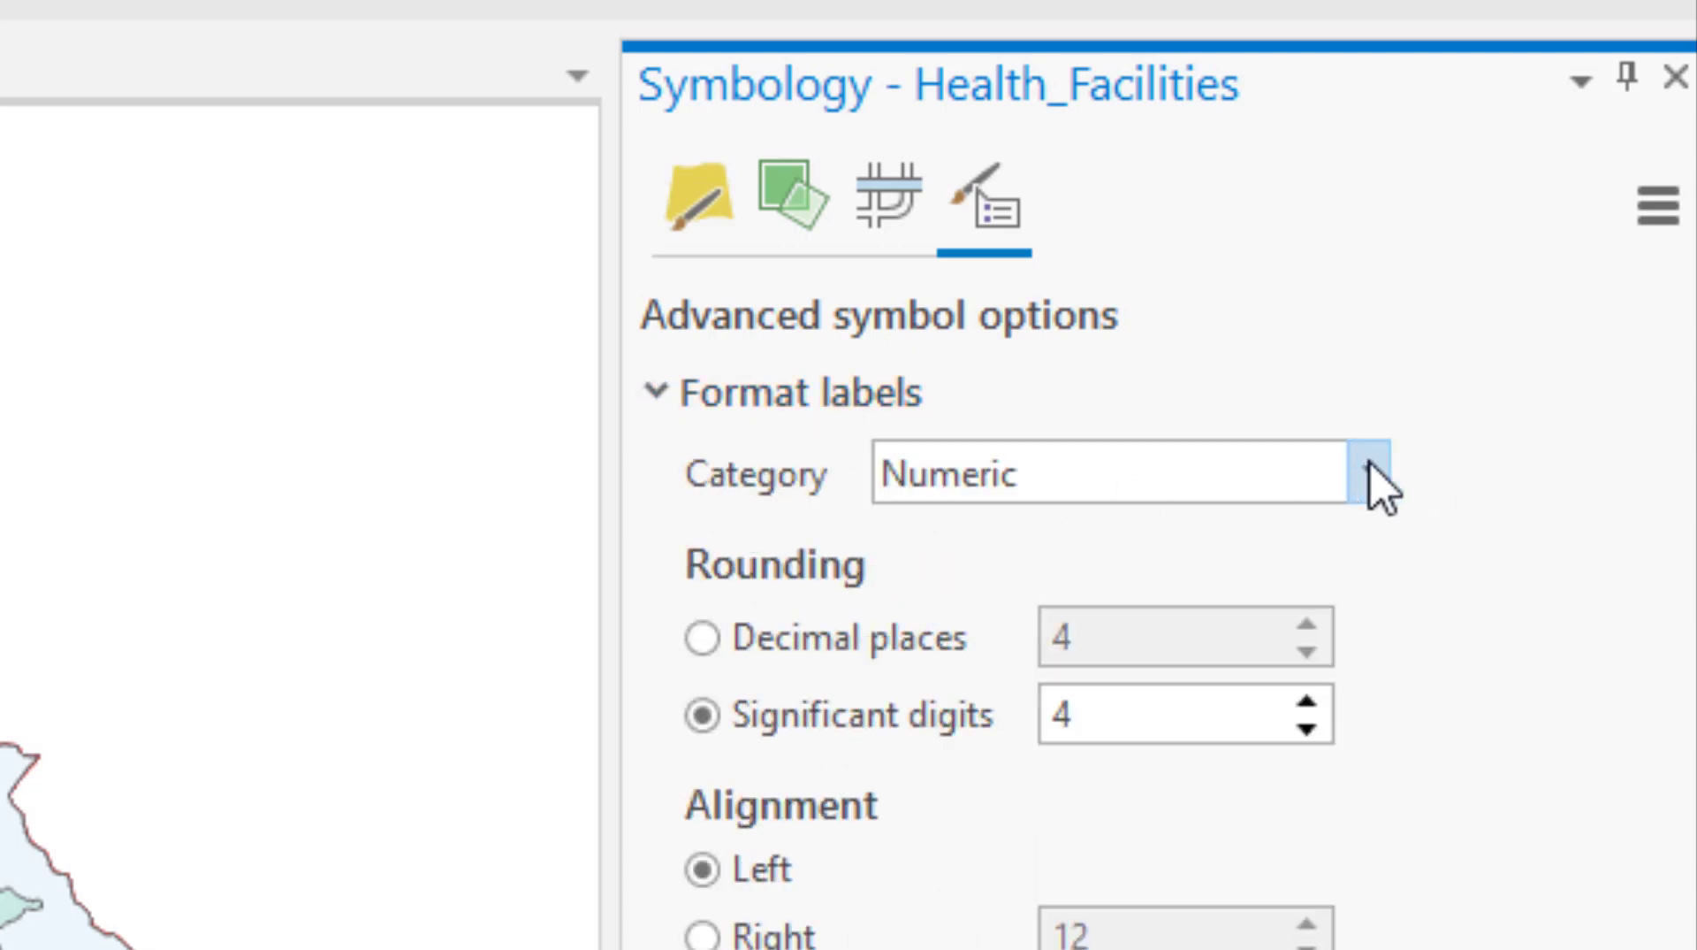
{"action": "left_click", "coordinate": [1369, 472]}
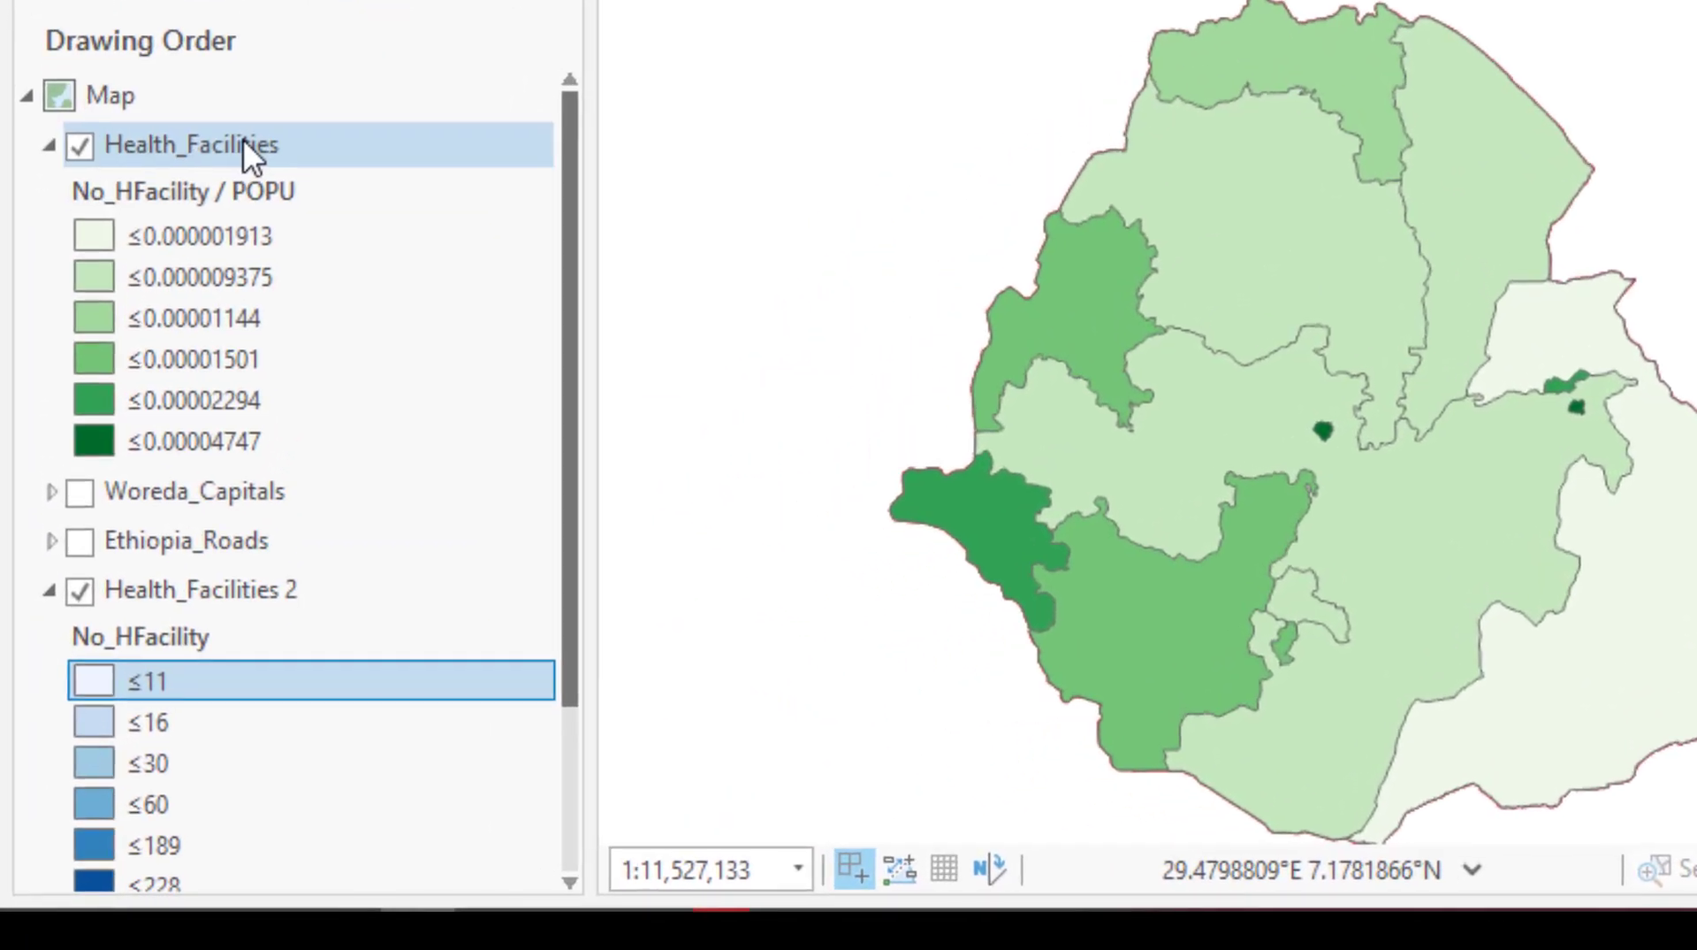
- Compare the Health_Facilities map with Health_Facilities 2 by switching the upper layer's visibility off and on
{"action": "left_click", "coordinate": [242, 143]}
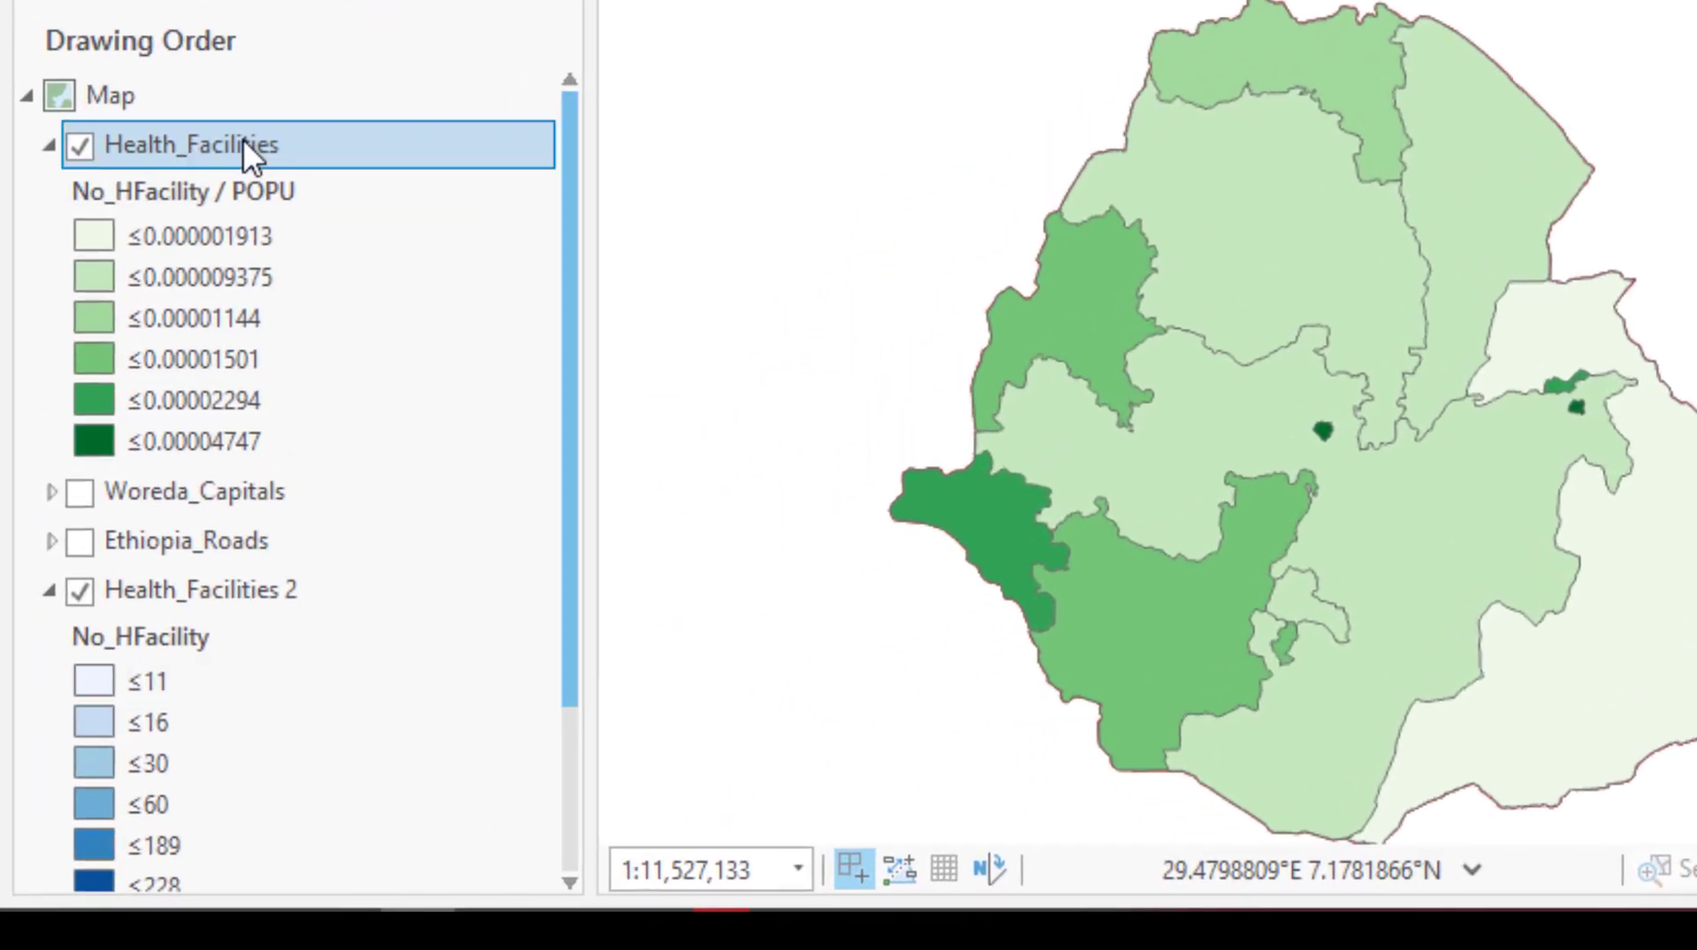
{"action": "left_click", "coordinate": [232, 594]}
{"action": "left_click", "coordinate": [78, 145]}
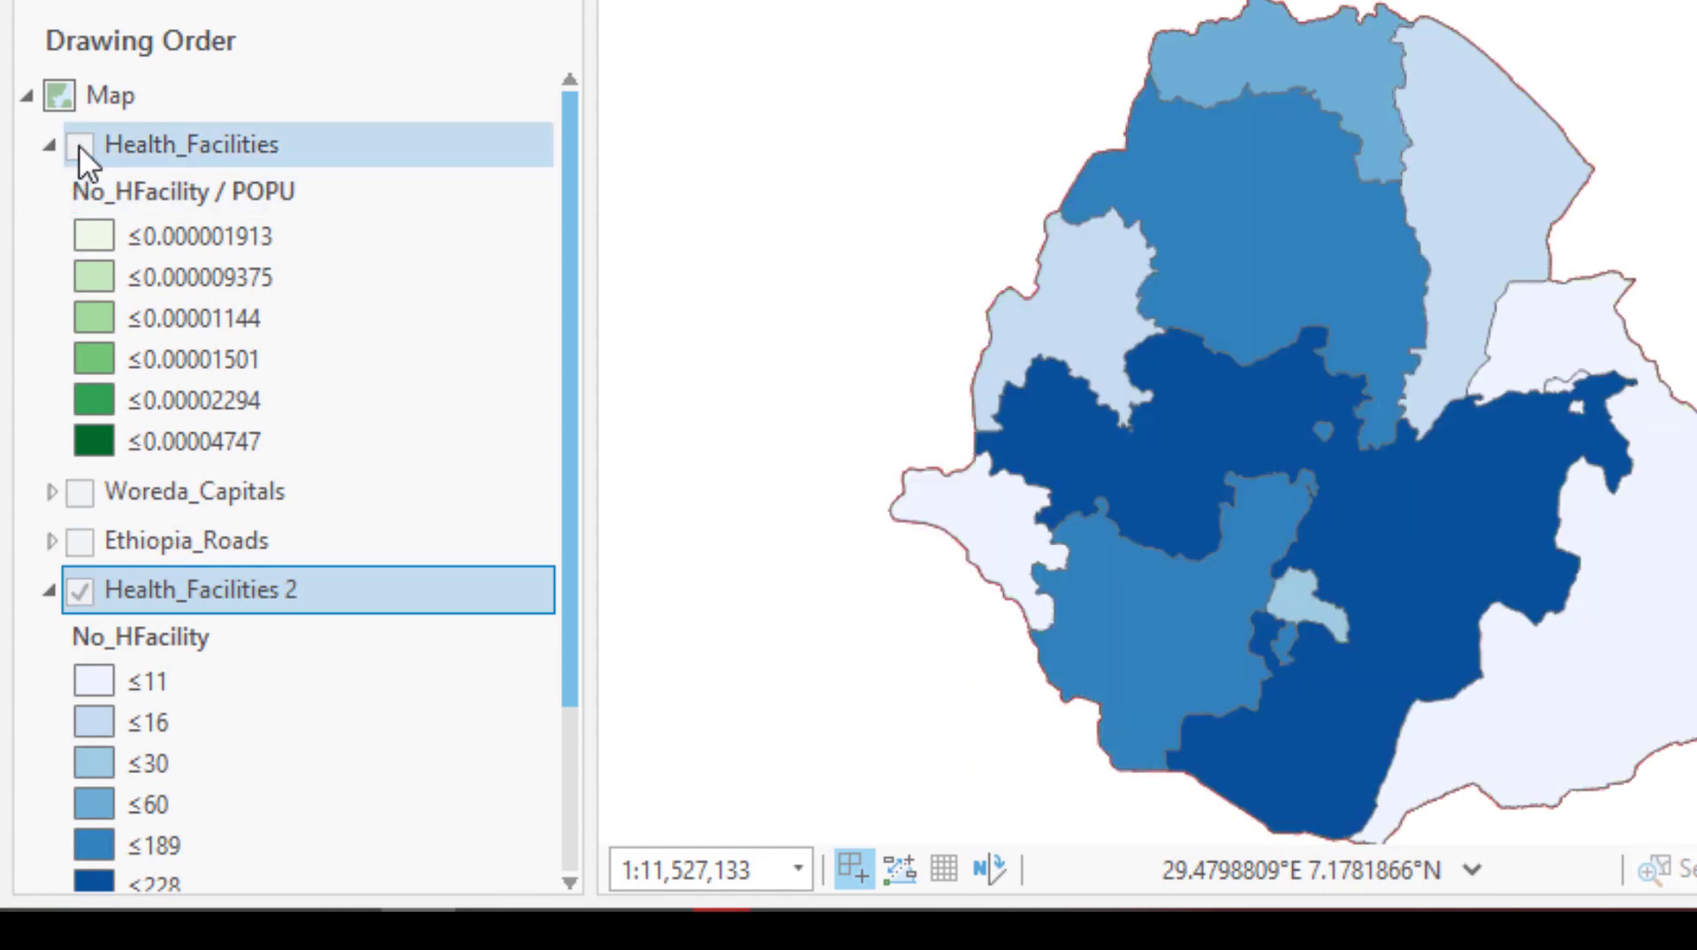
{"action": "left_click", "coordinate": [78, 145]}
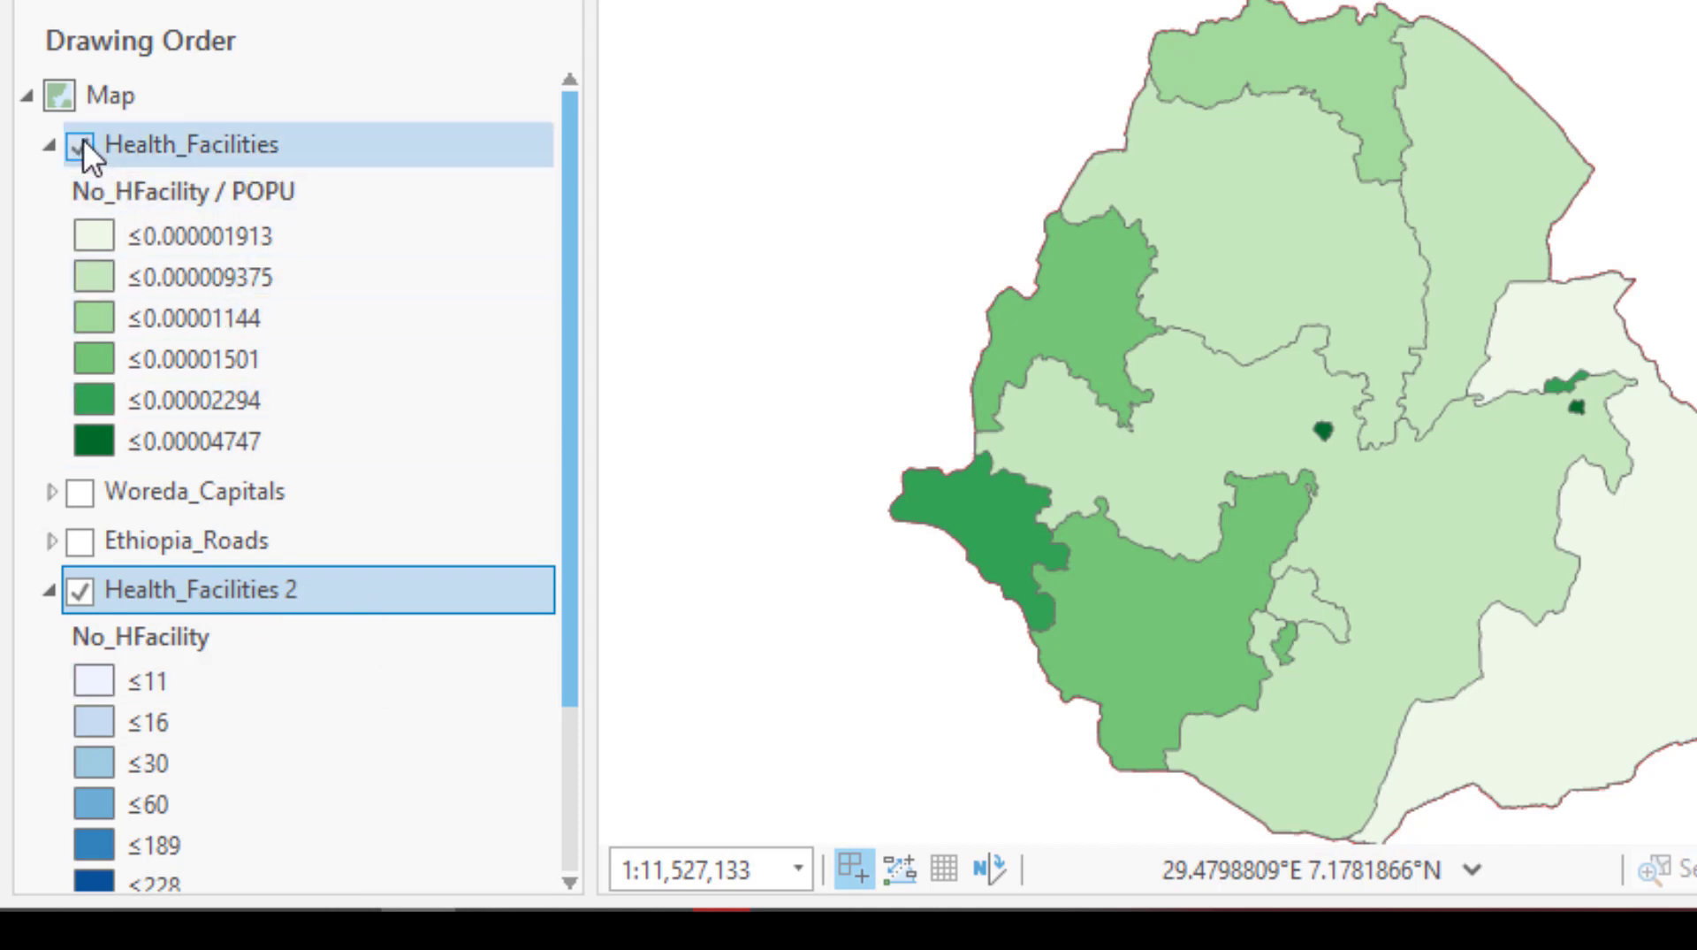
{"action": "left_click", "coordinate": [205, 140]}
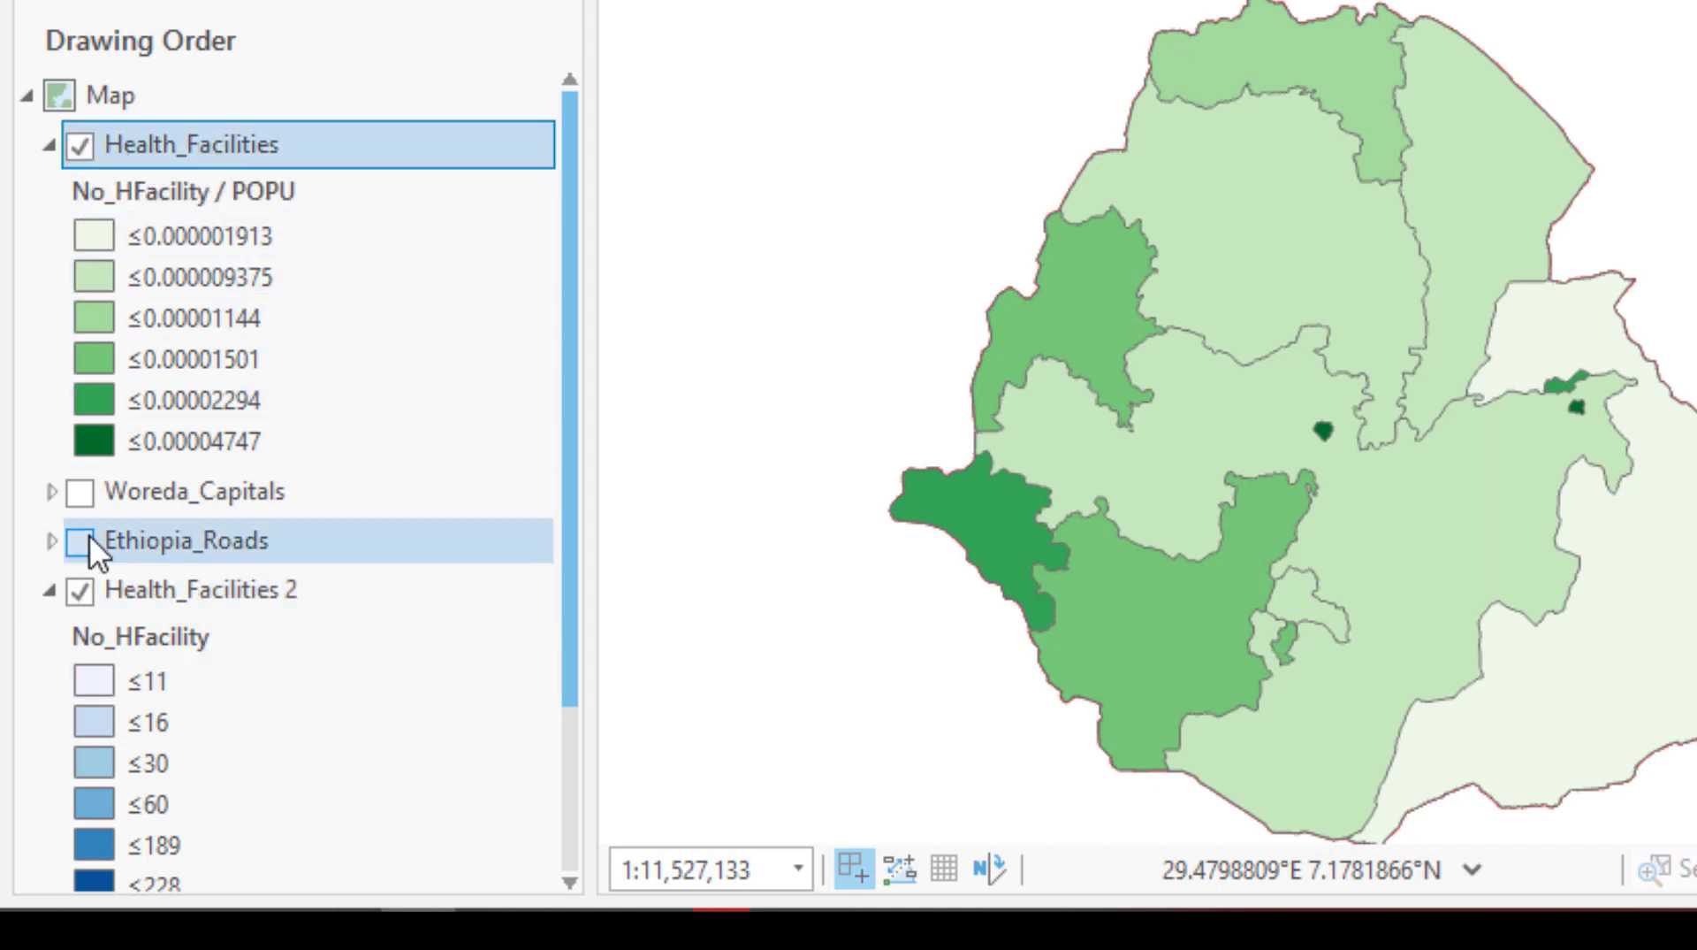
{"action": "left_click", "coordinate": [82, 144]}
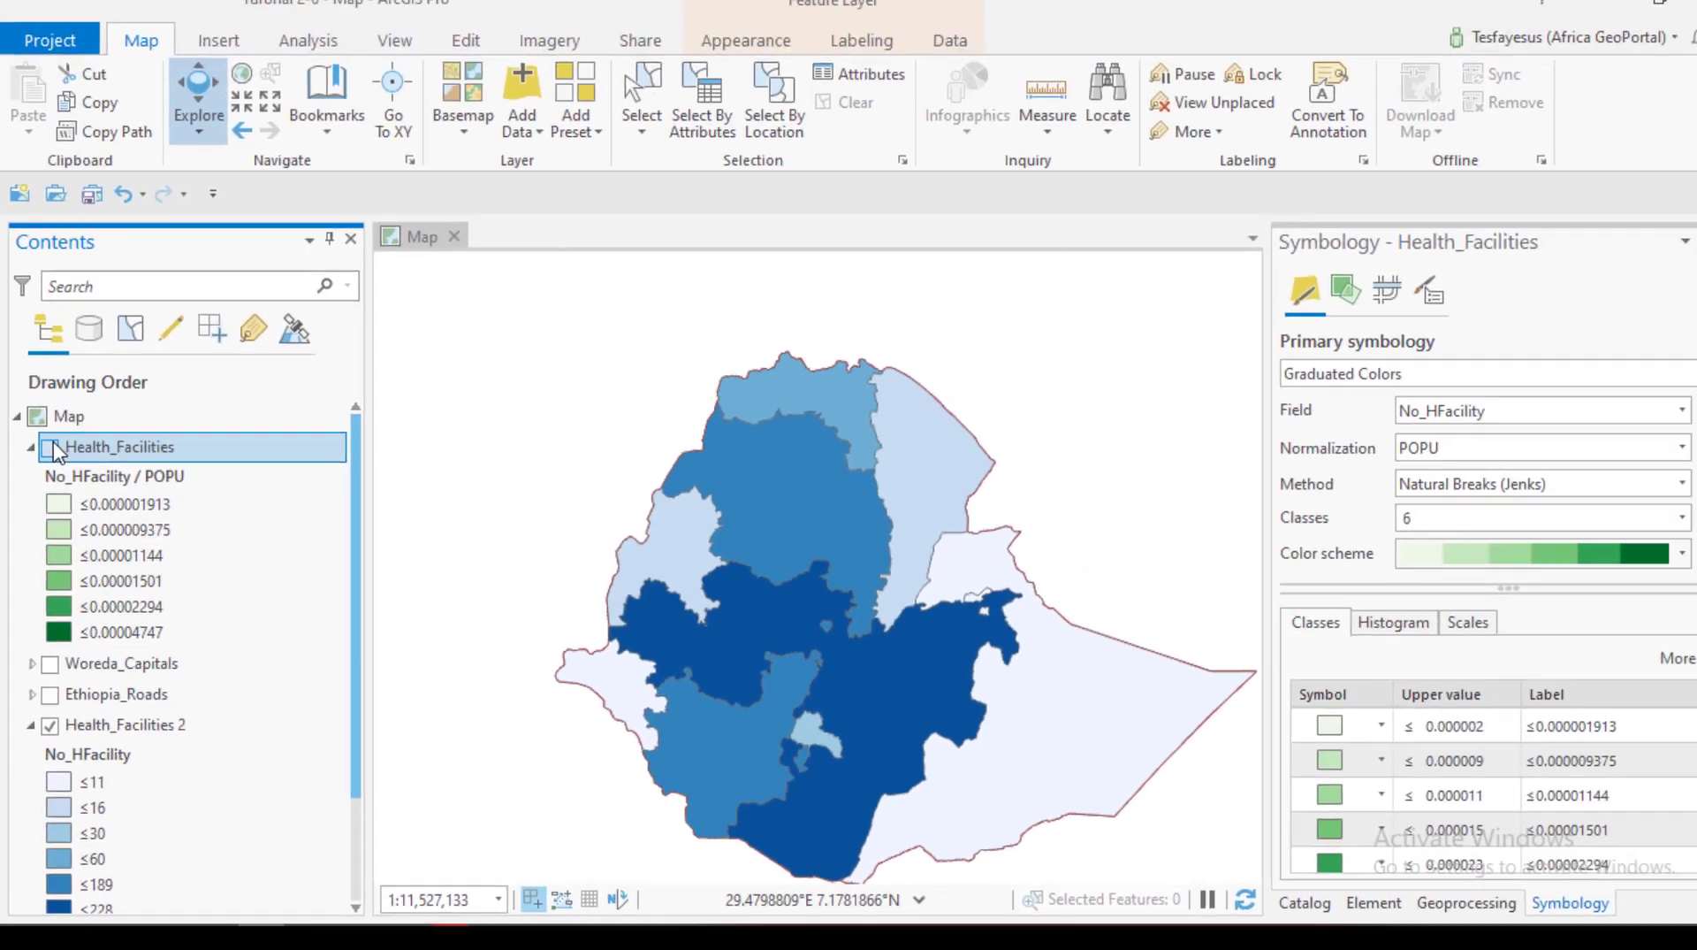
{"action": "left_click", "coordinate": [72, 230]}
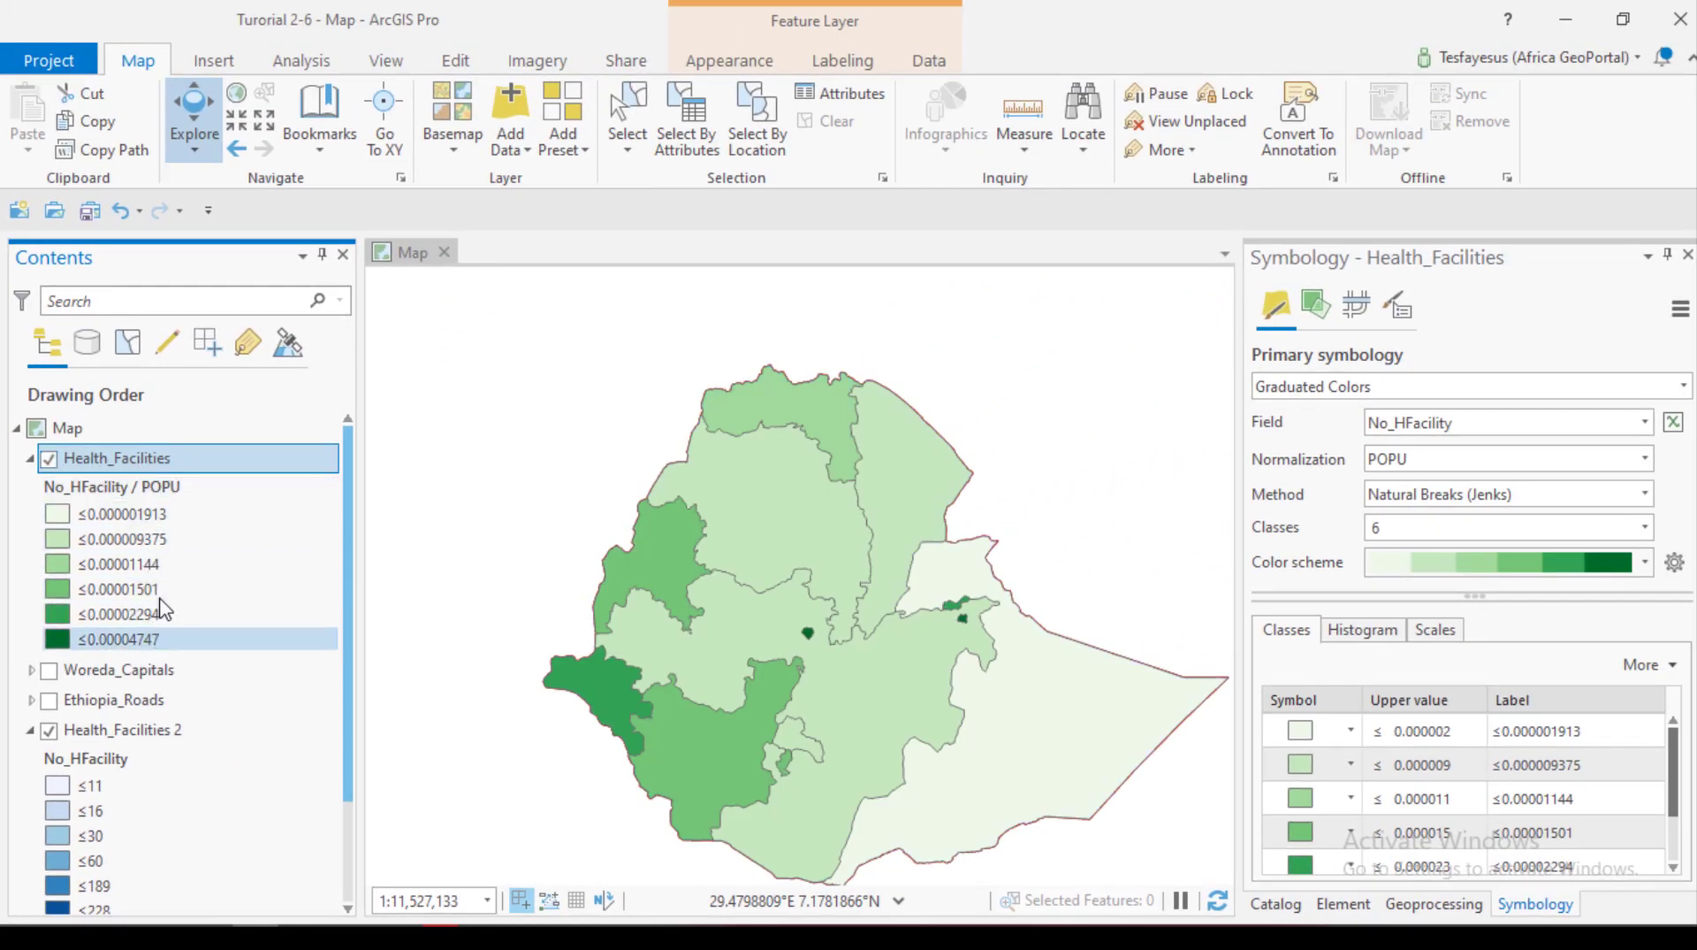
{"action": "left_click", "coordinate": [49, 458]}
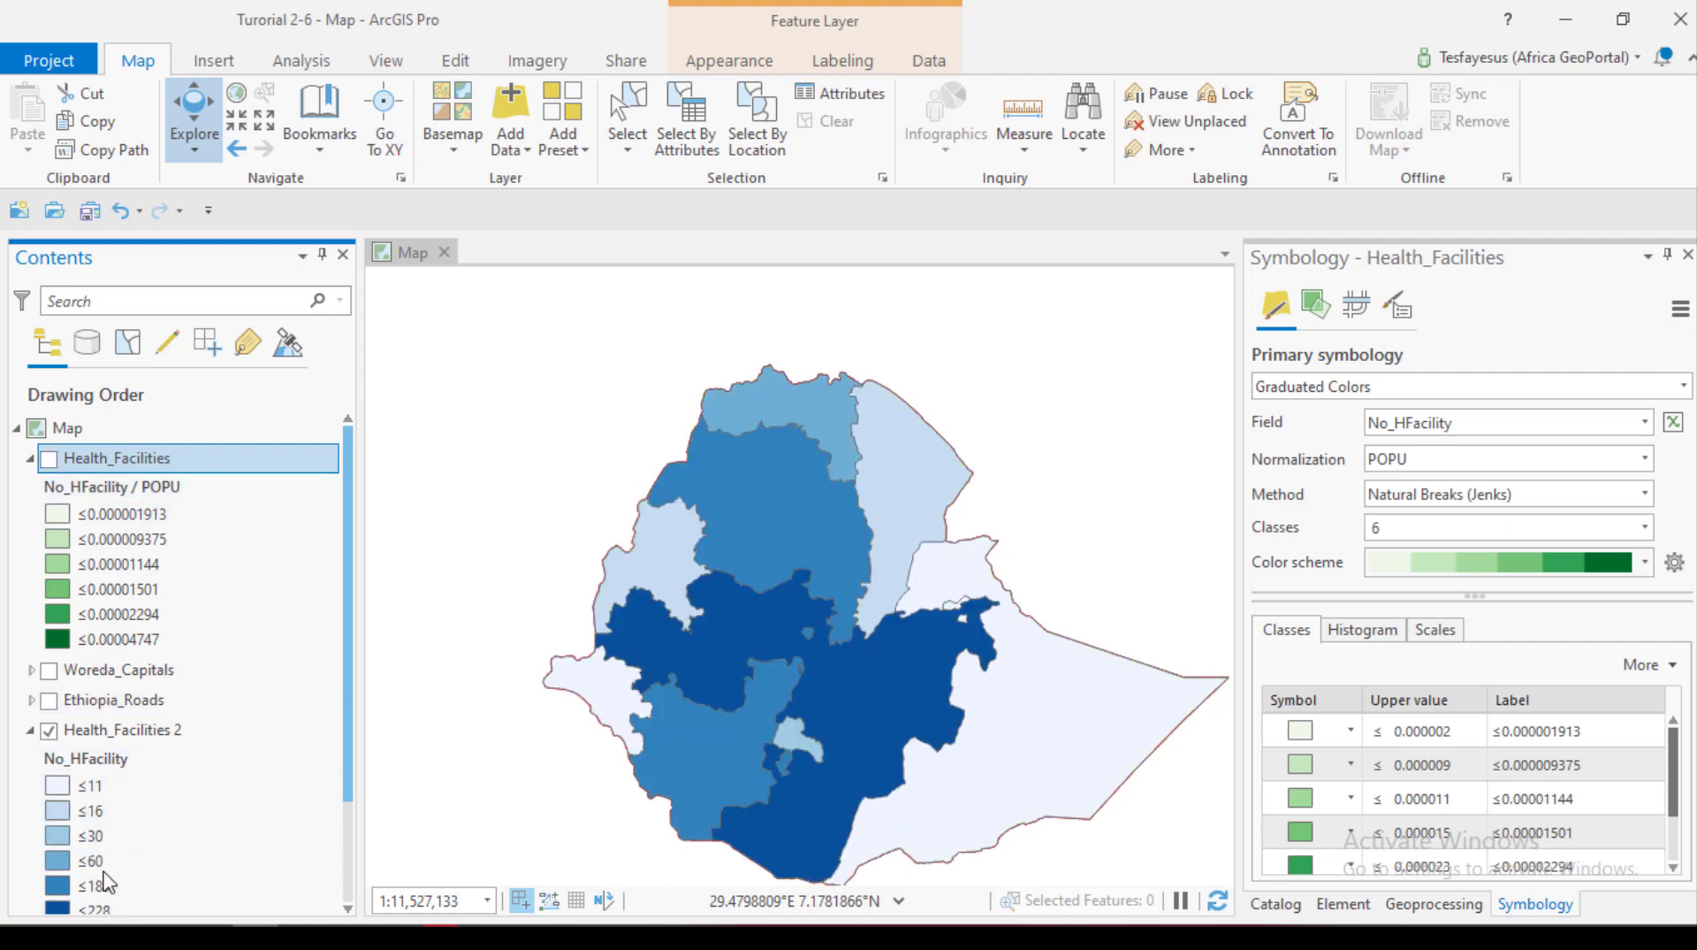
{"action": "left_click", "coordinate": [55, 459]}
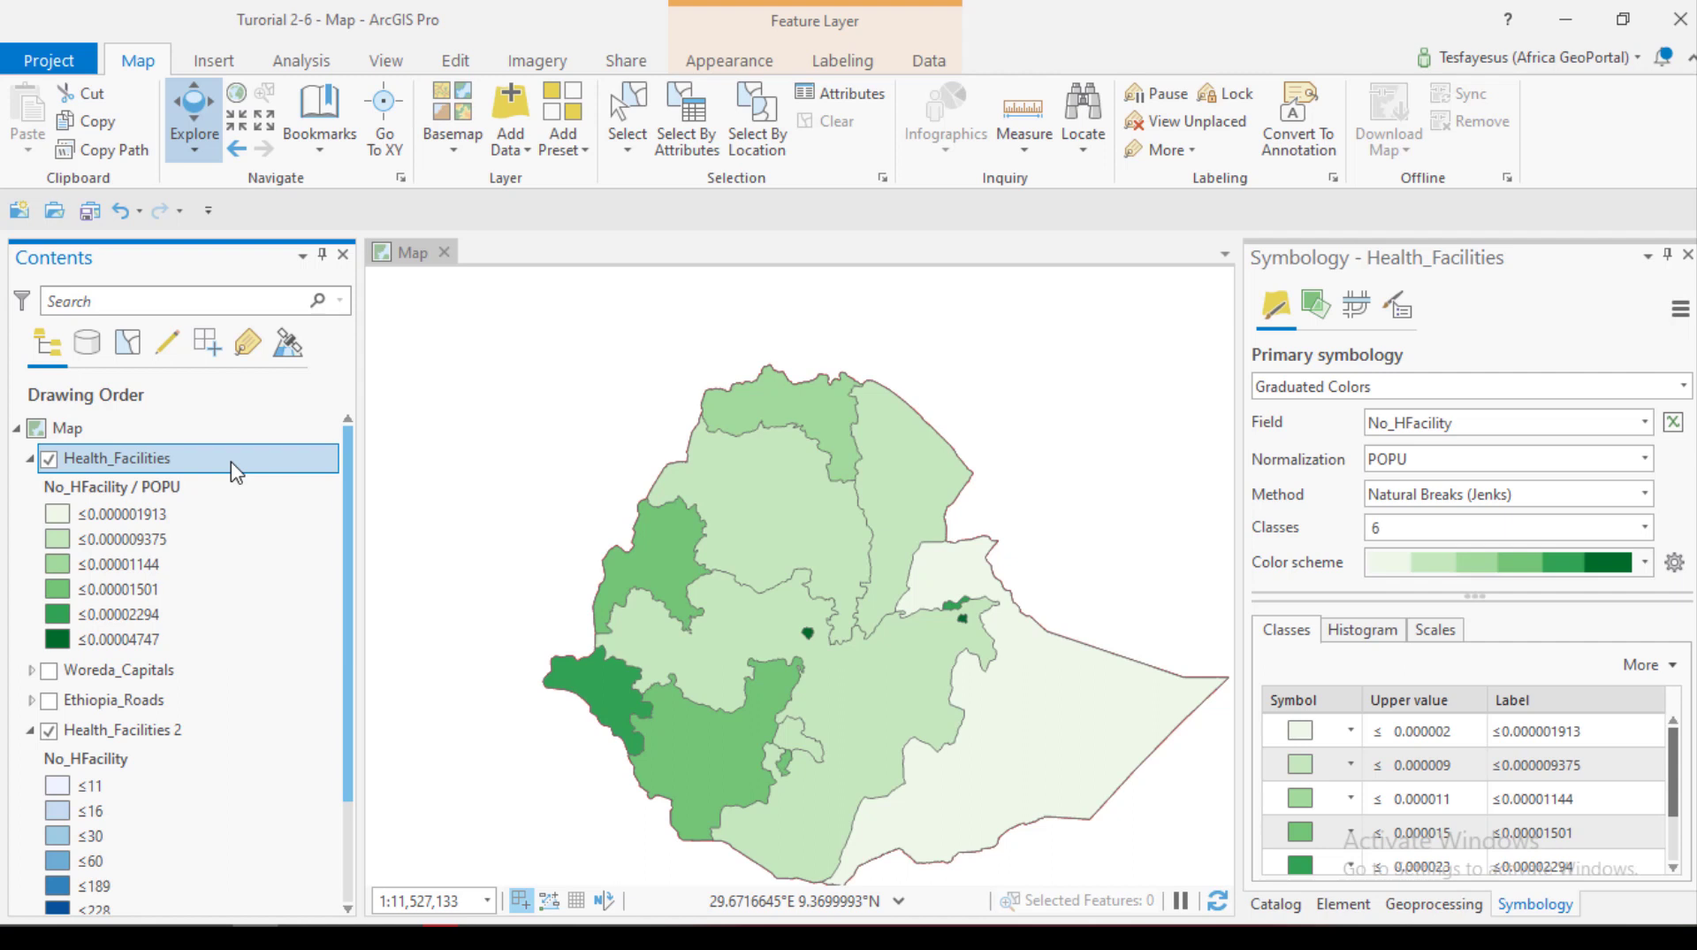
- Compare the symbology settings of Health_Facilities 2 with those of Health_Facilities, hiding and showing the upper layer
{"action": "left_click", "coordinate": [181, 732]}
{"action": "left_click", "coordinate": [49, 458]}
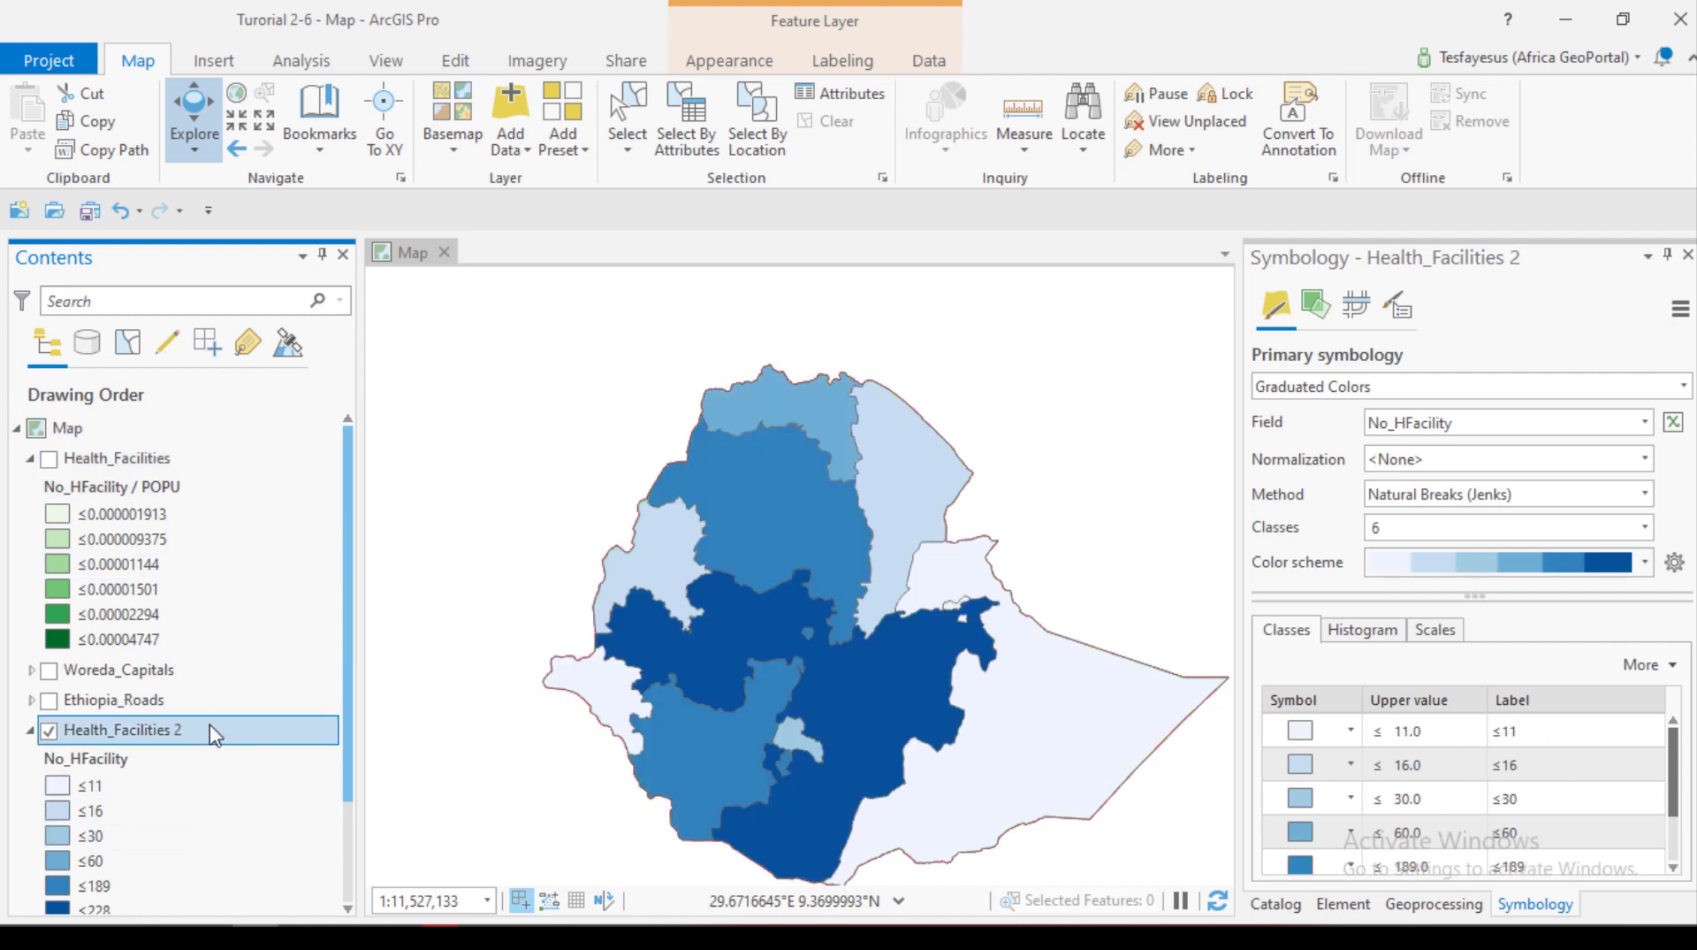
{"action": "left_click", "coordinate": [51, 460]}
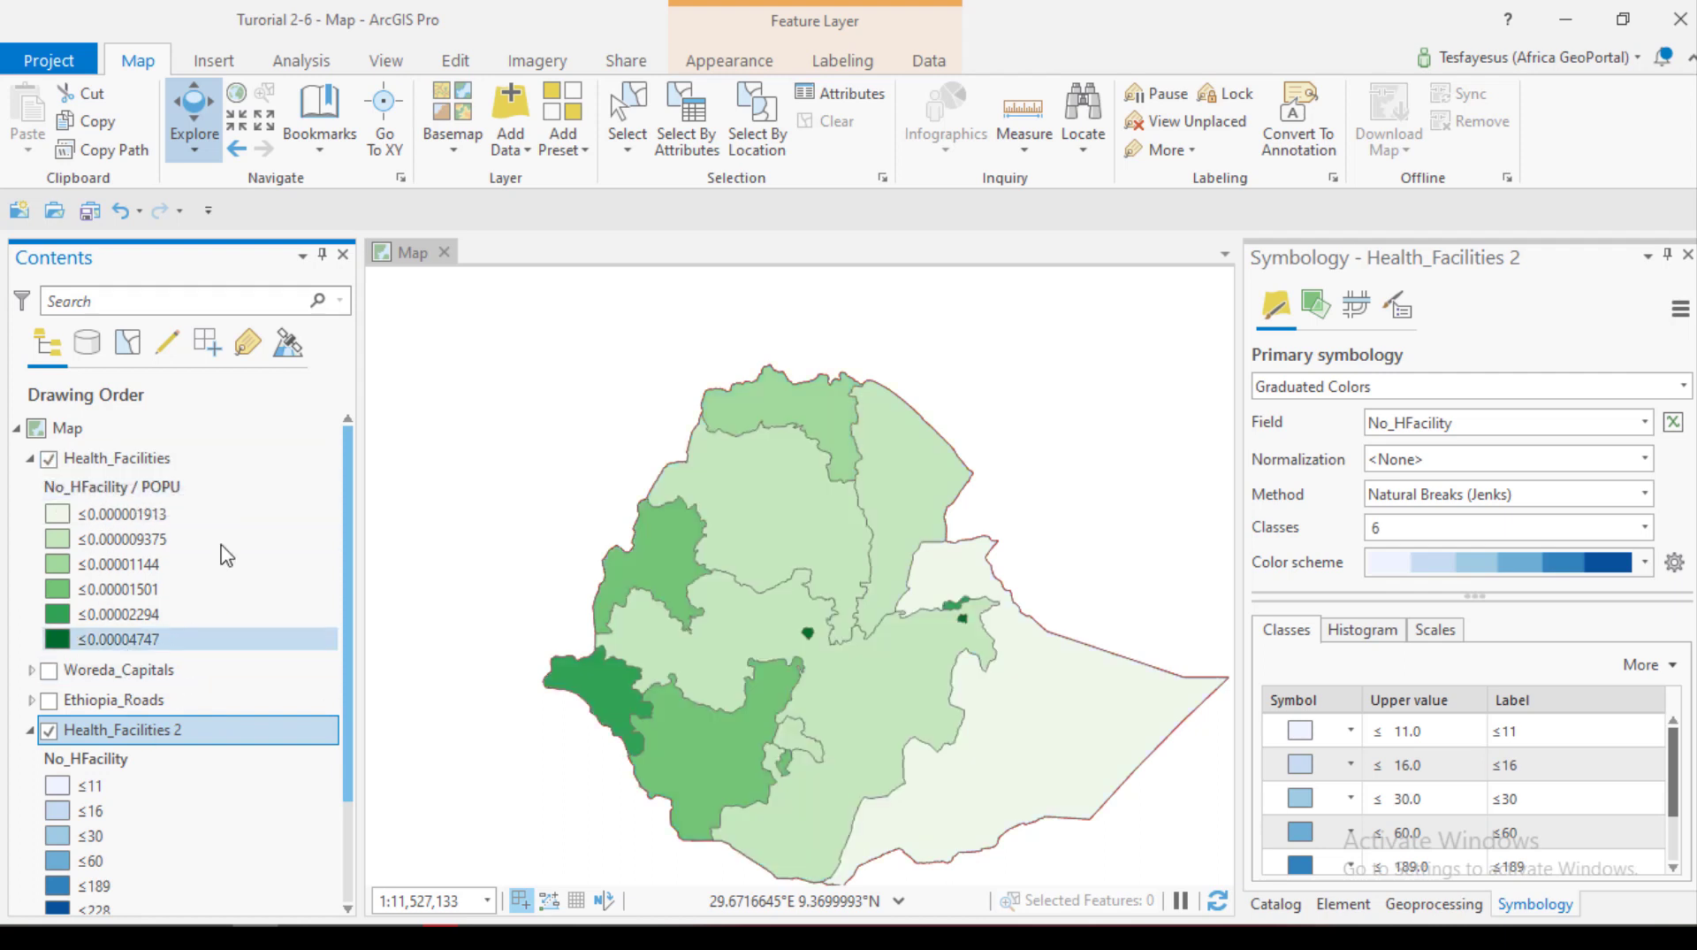
{"action": "left_click", "coordinate": [204, 489]}
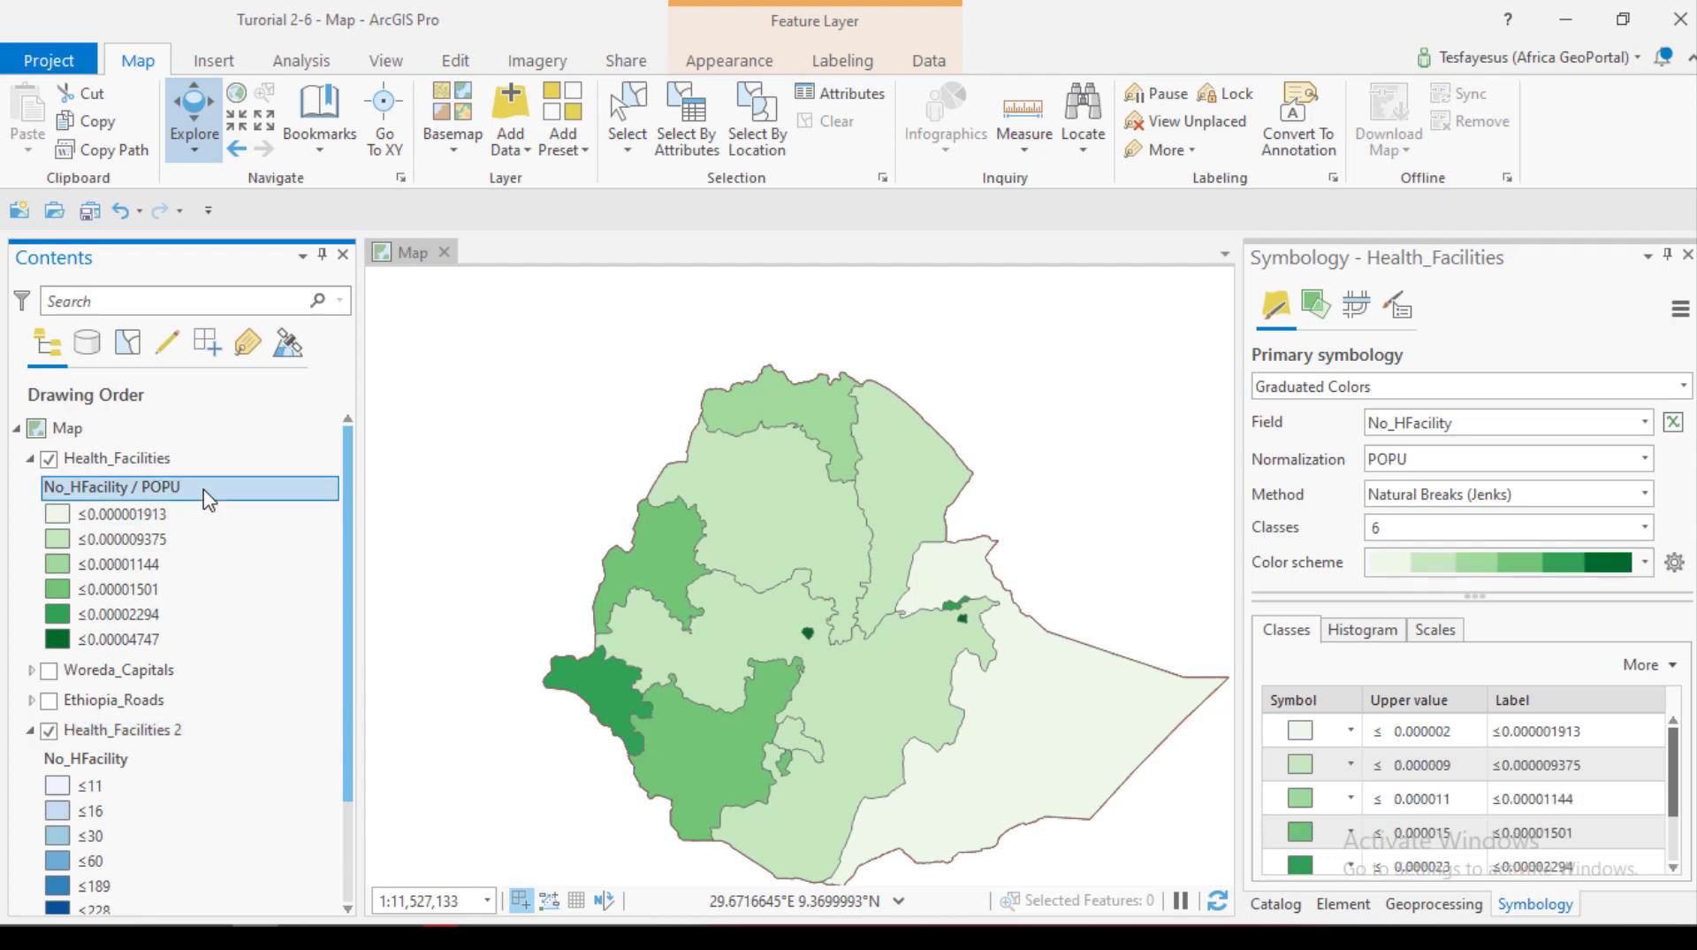
- Start importing symbology for the Health_Facilities 2 layer with Apply Symbology From Layer
{"action": "left_click", "coordinate": [182, 741]}
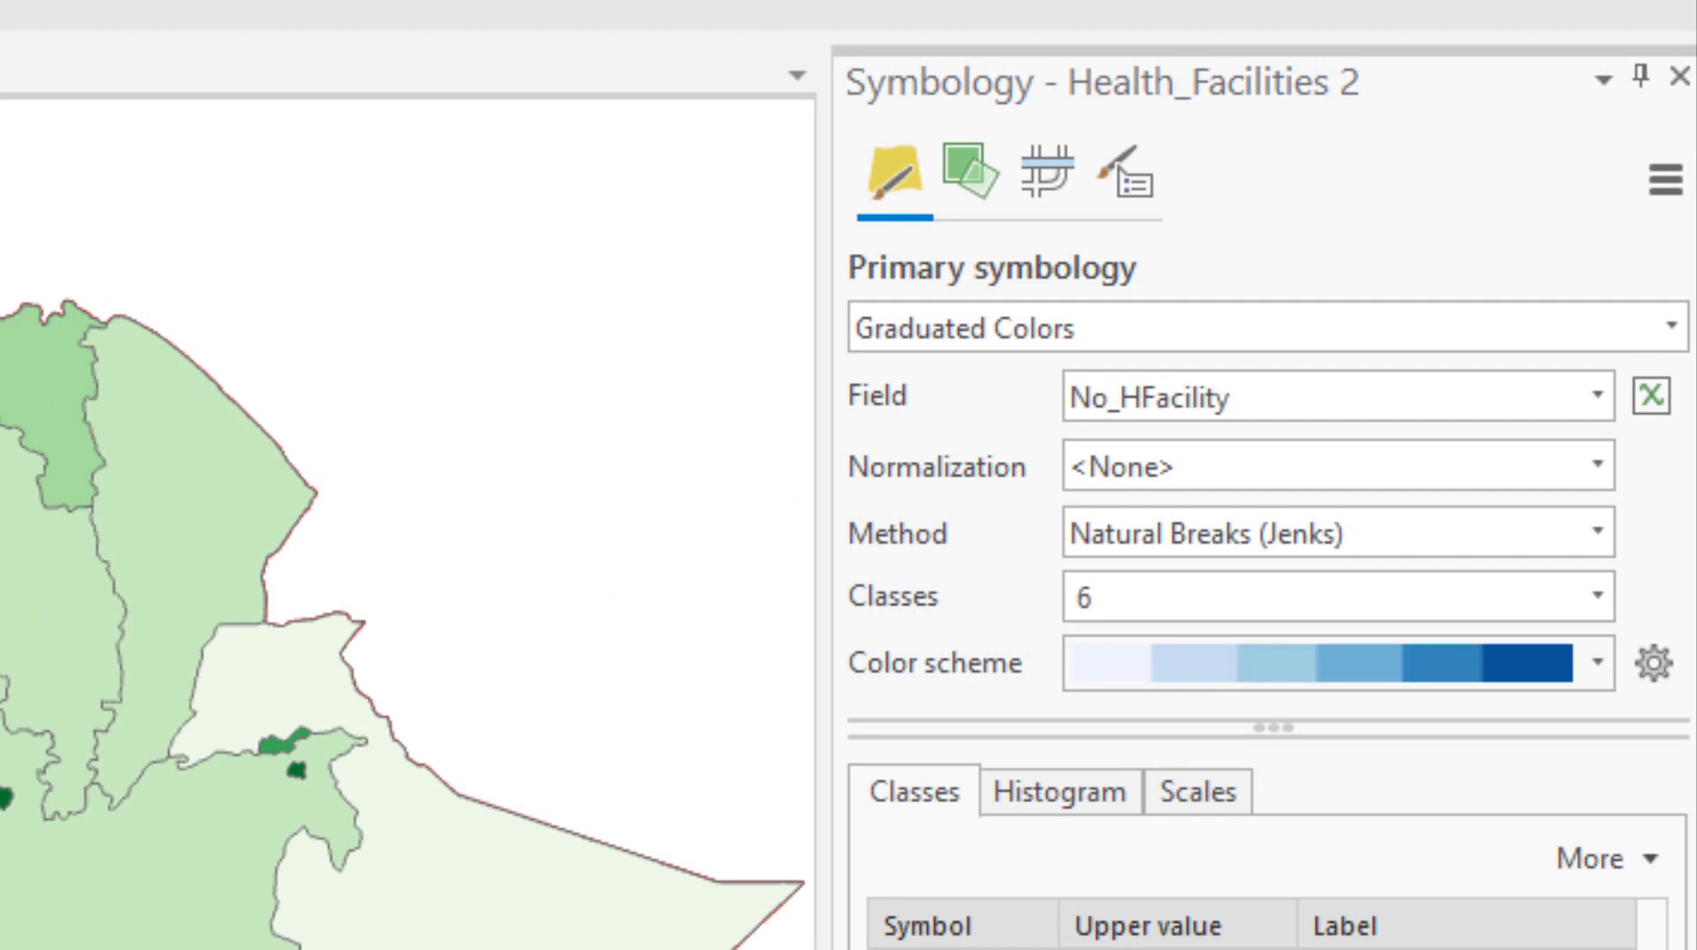
{"action": "left_click", "coordinate": [1666, 184]}
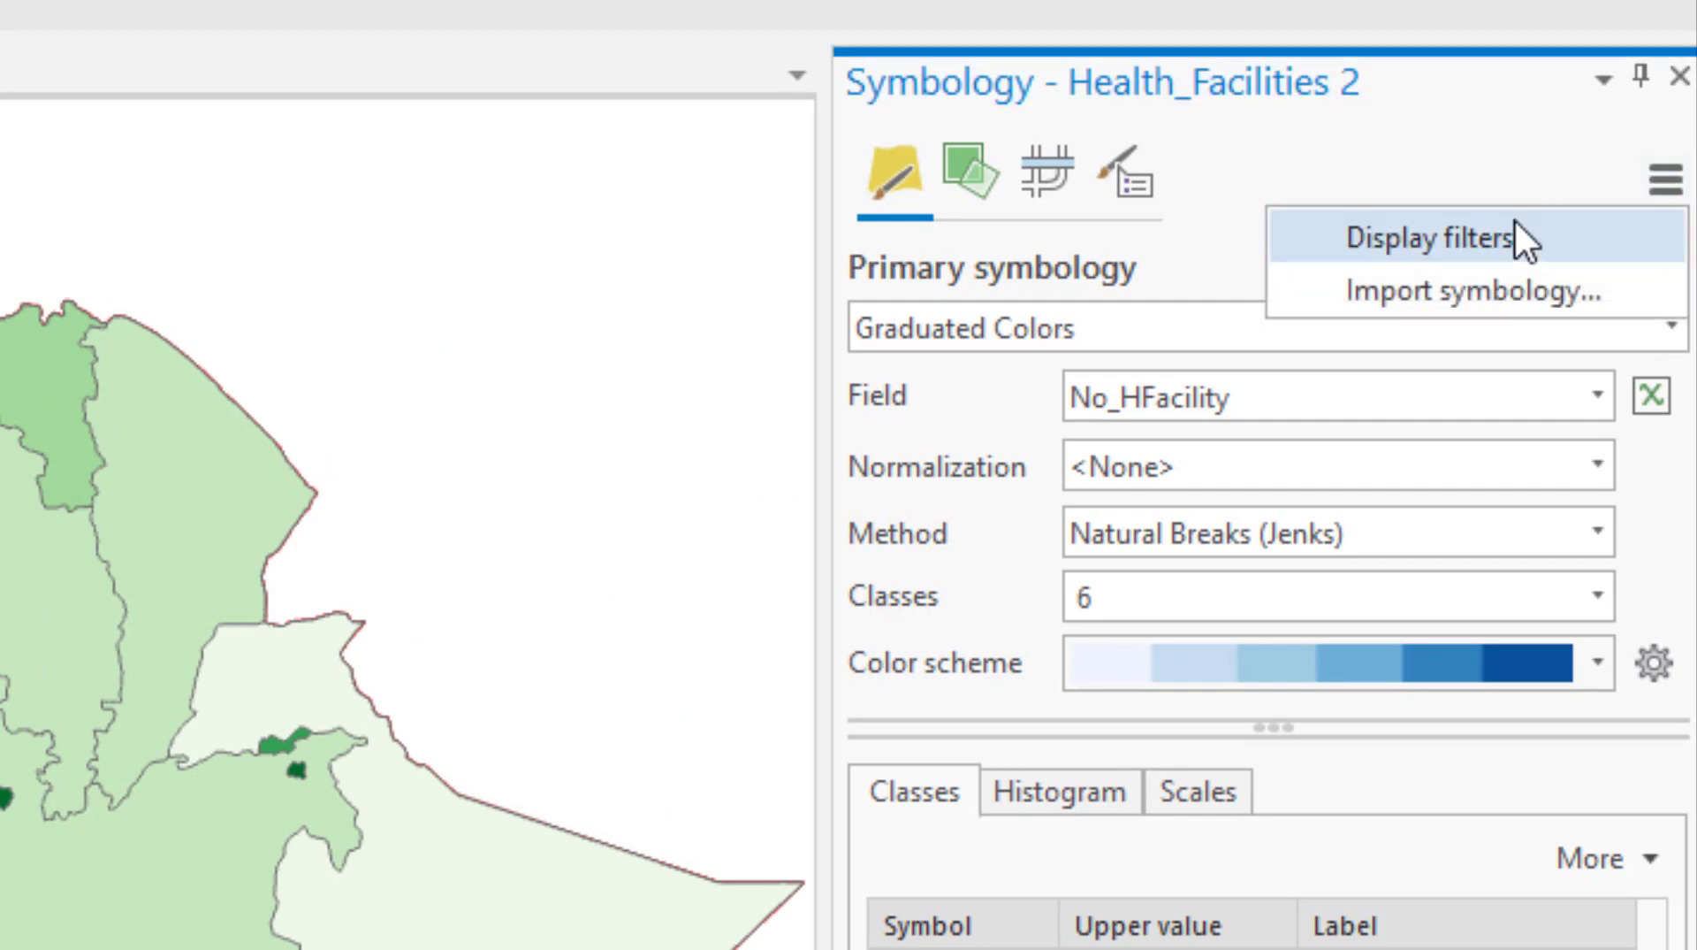
{"action": "left_click", "coordinate": [1487, 292]}
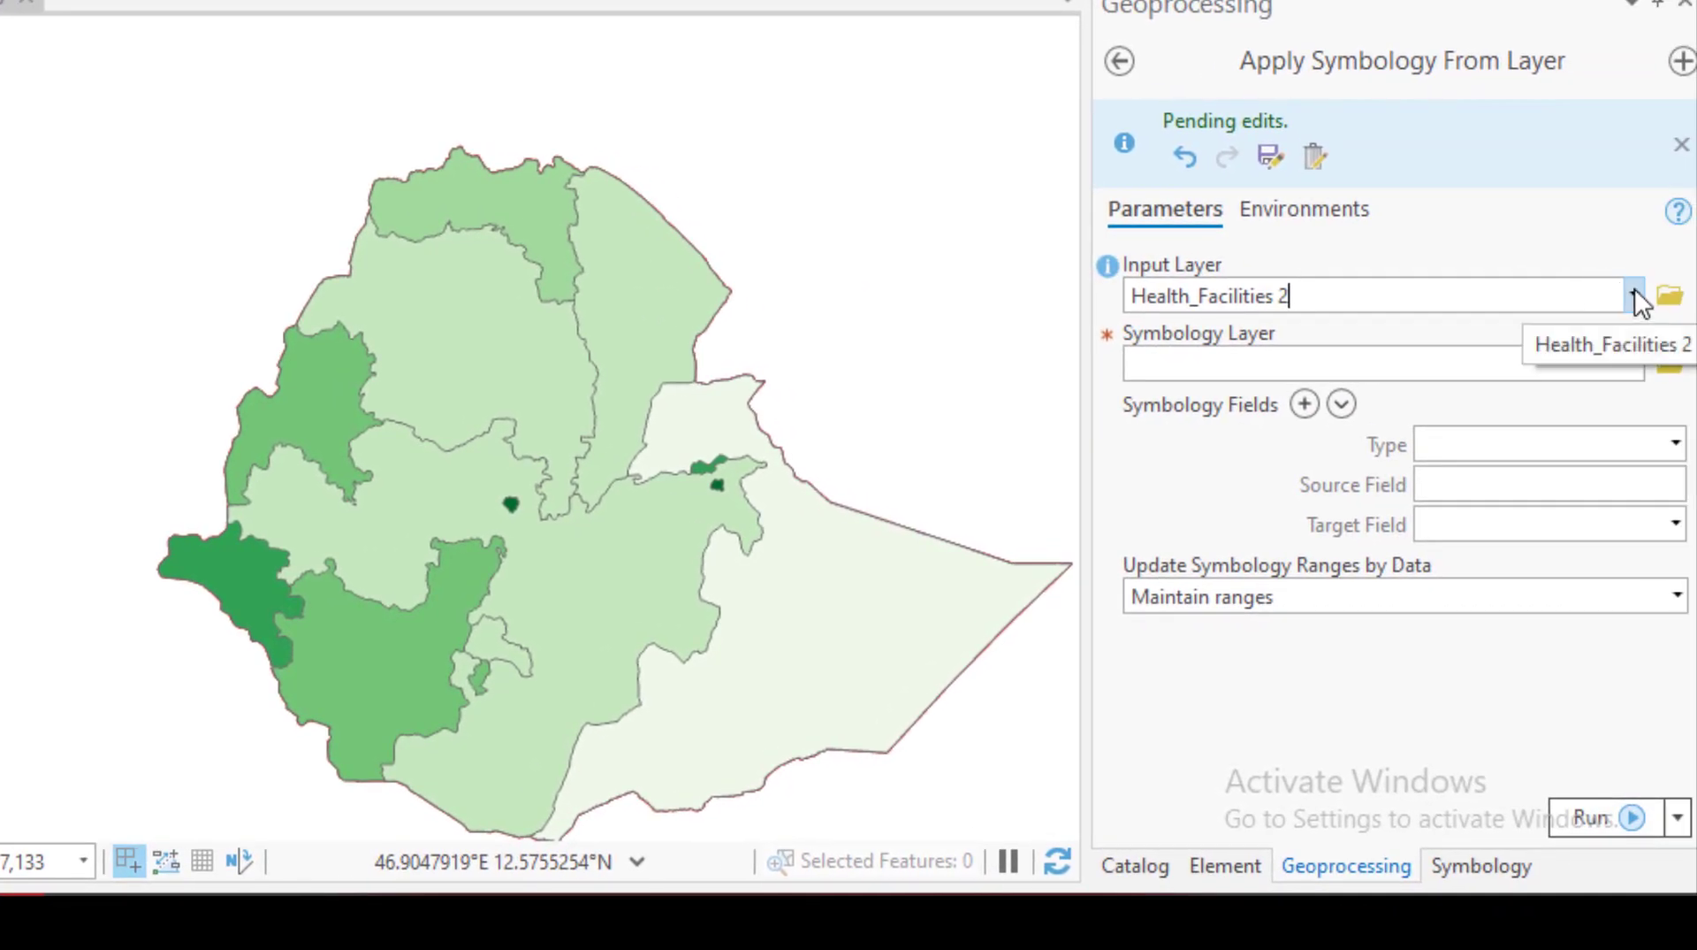
- Keep Health_Facilities 2 as the input layer and choose Health_Facilities as the symbology layer
{"action": "left_click", "coordinate": [1634, 293]}
{"action": "left_click", "coordinate": [1635, 293]}
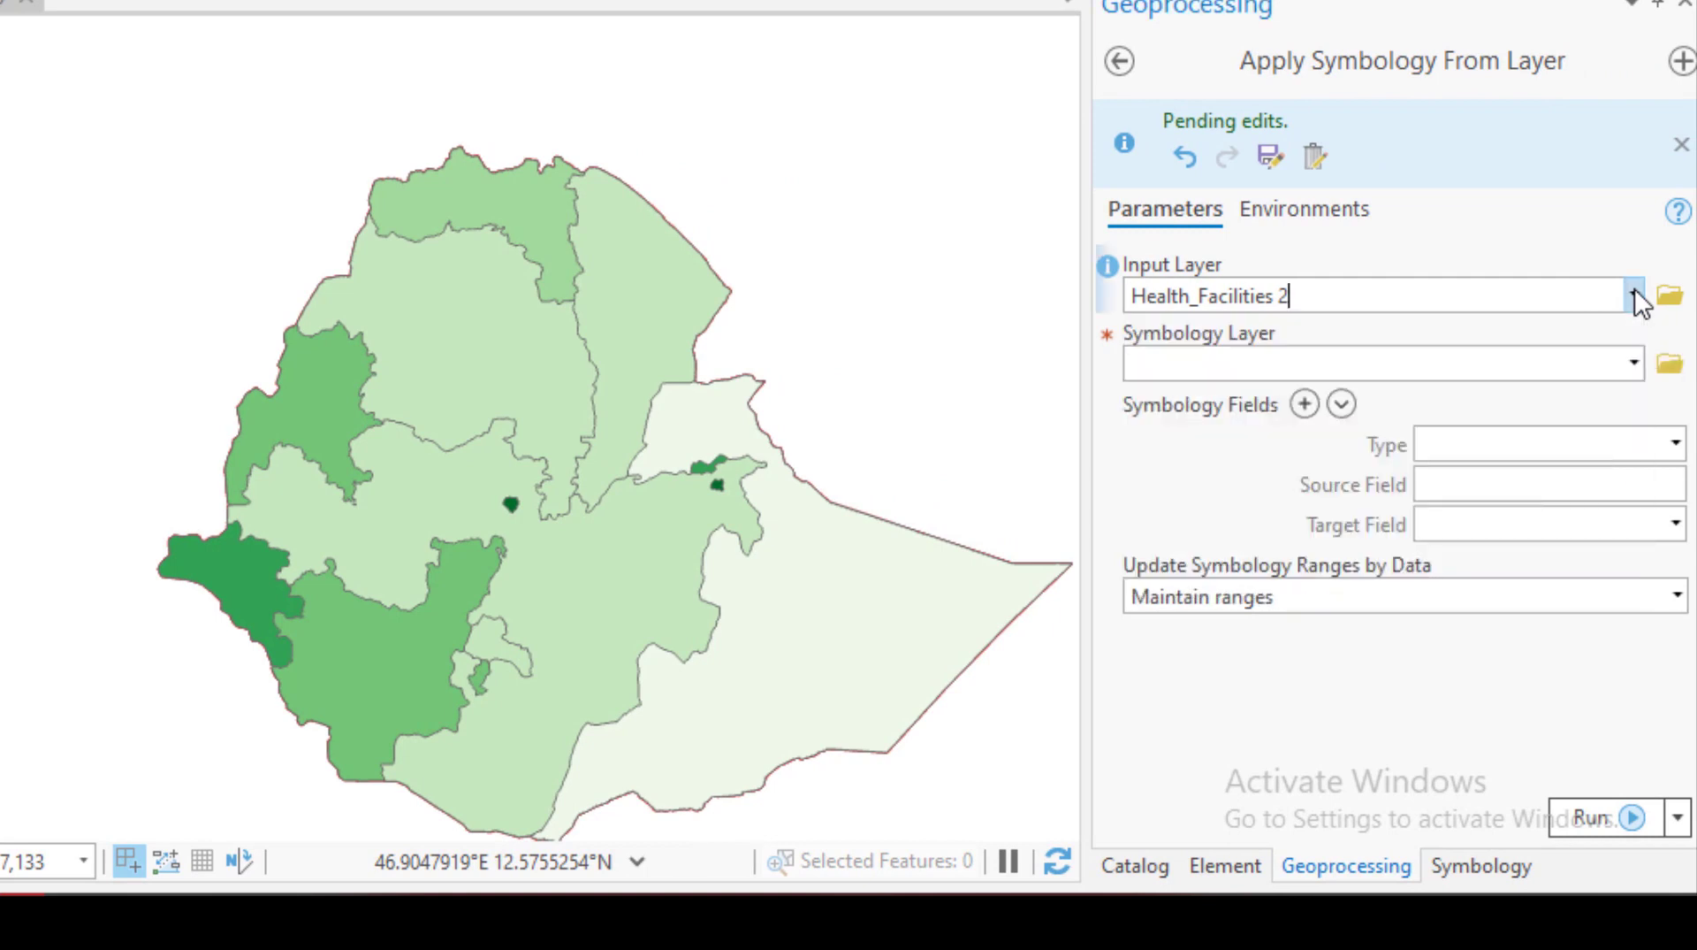
{"action": "left_click", "coordinate": [1278, 299]}
{"action": "left_click", "coordinate": [1636, 365]}
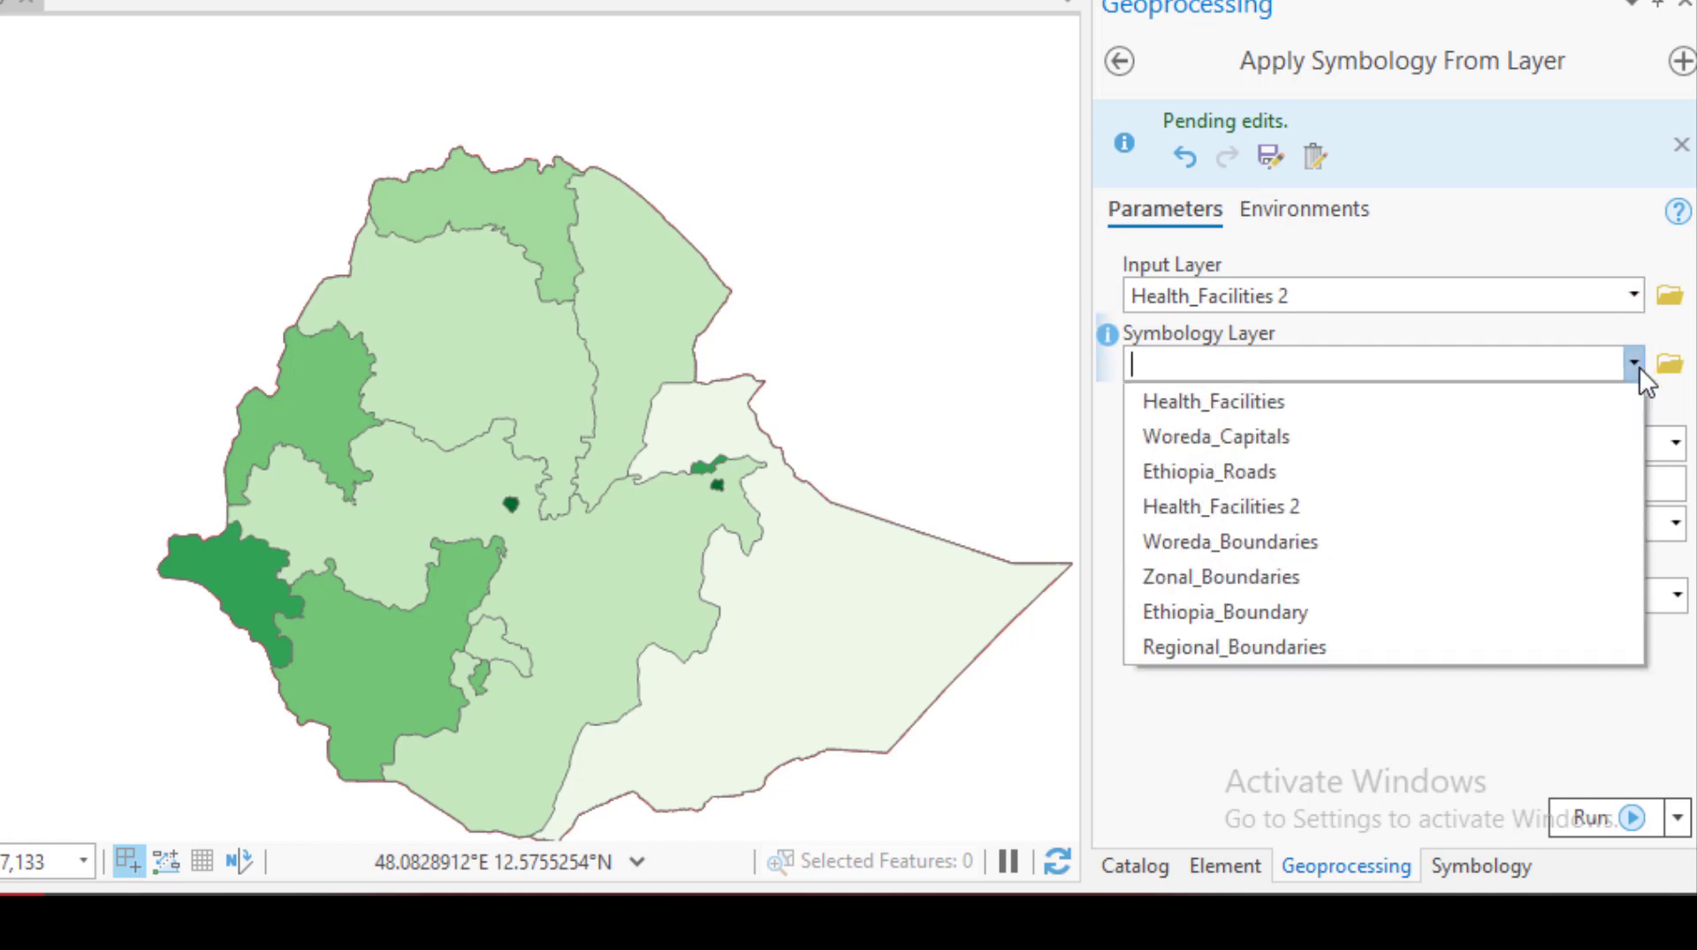
{"action": "left_click", "coordinate": [1262, 400]}
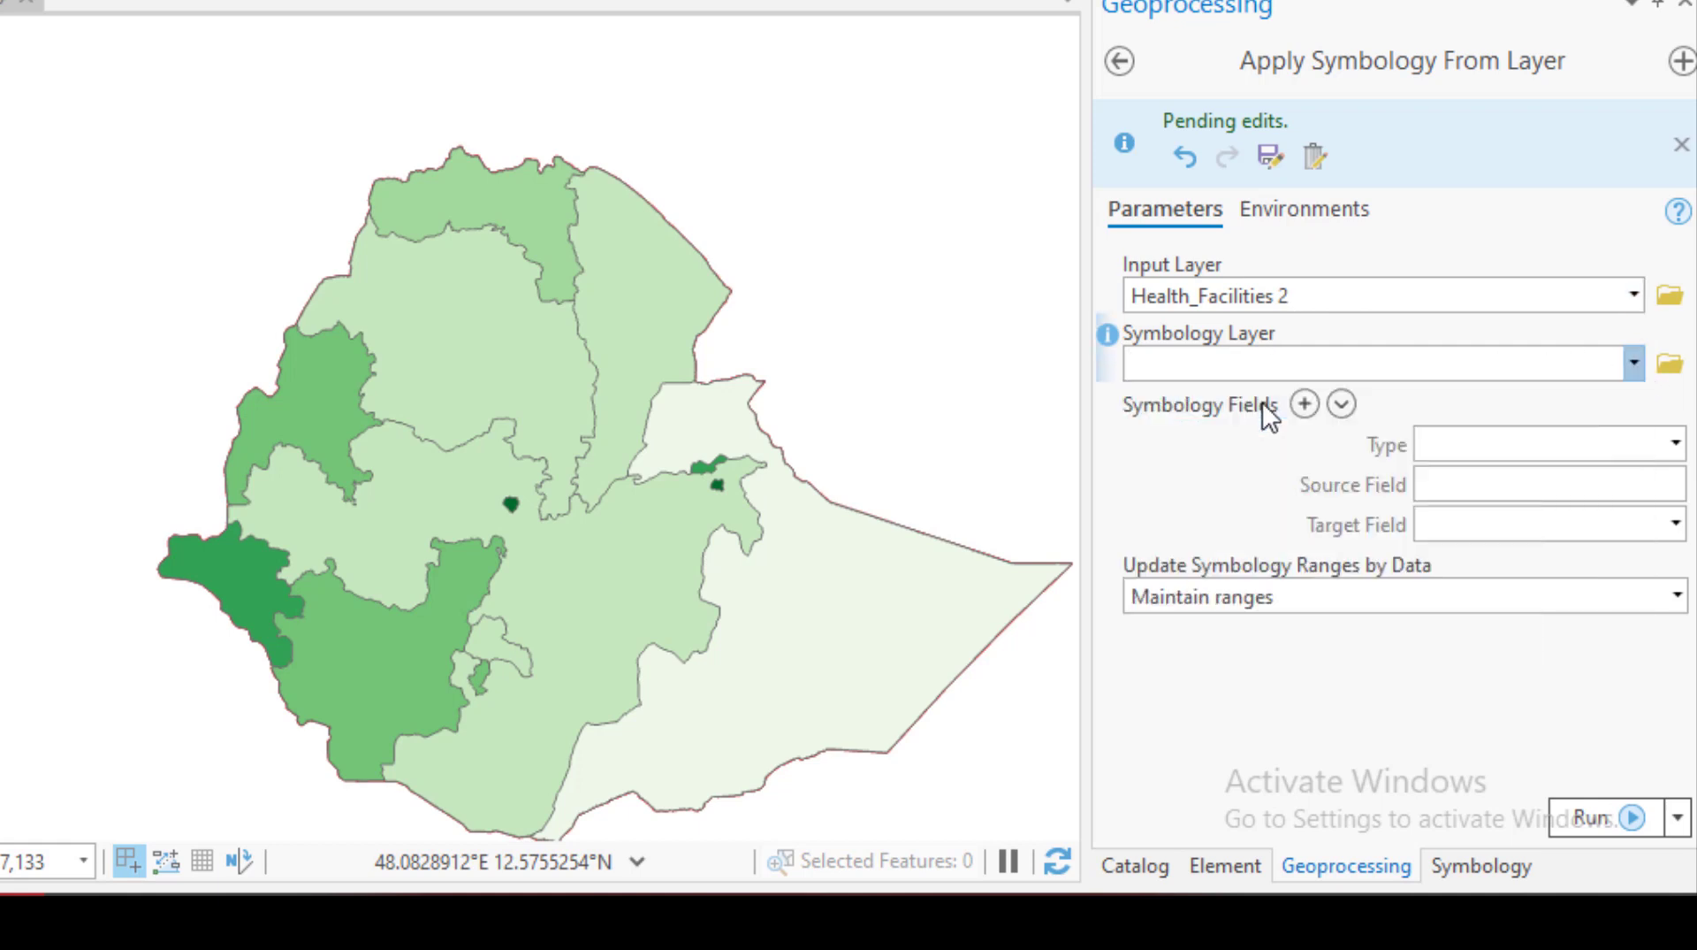
{"action": "left_click", "coordinate": [1320, 294]}
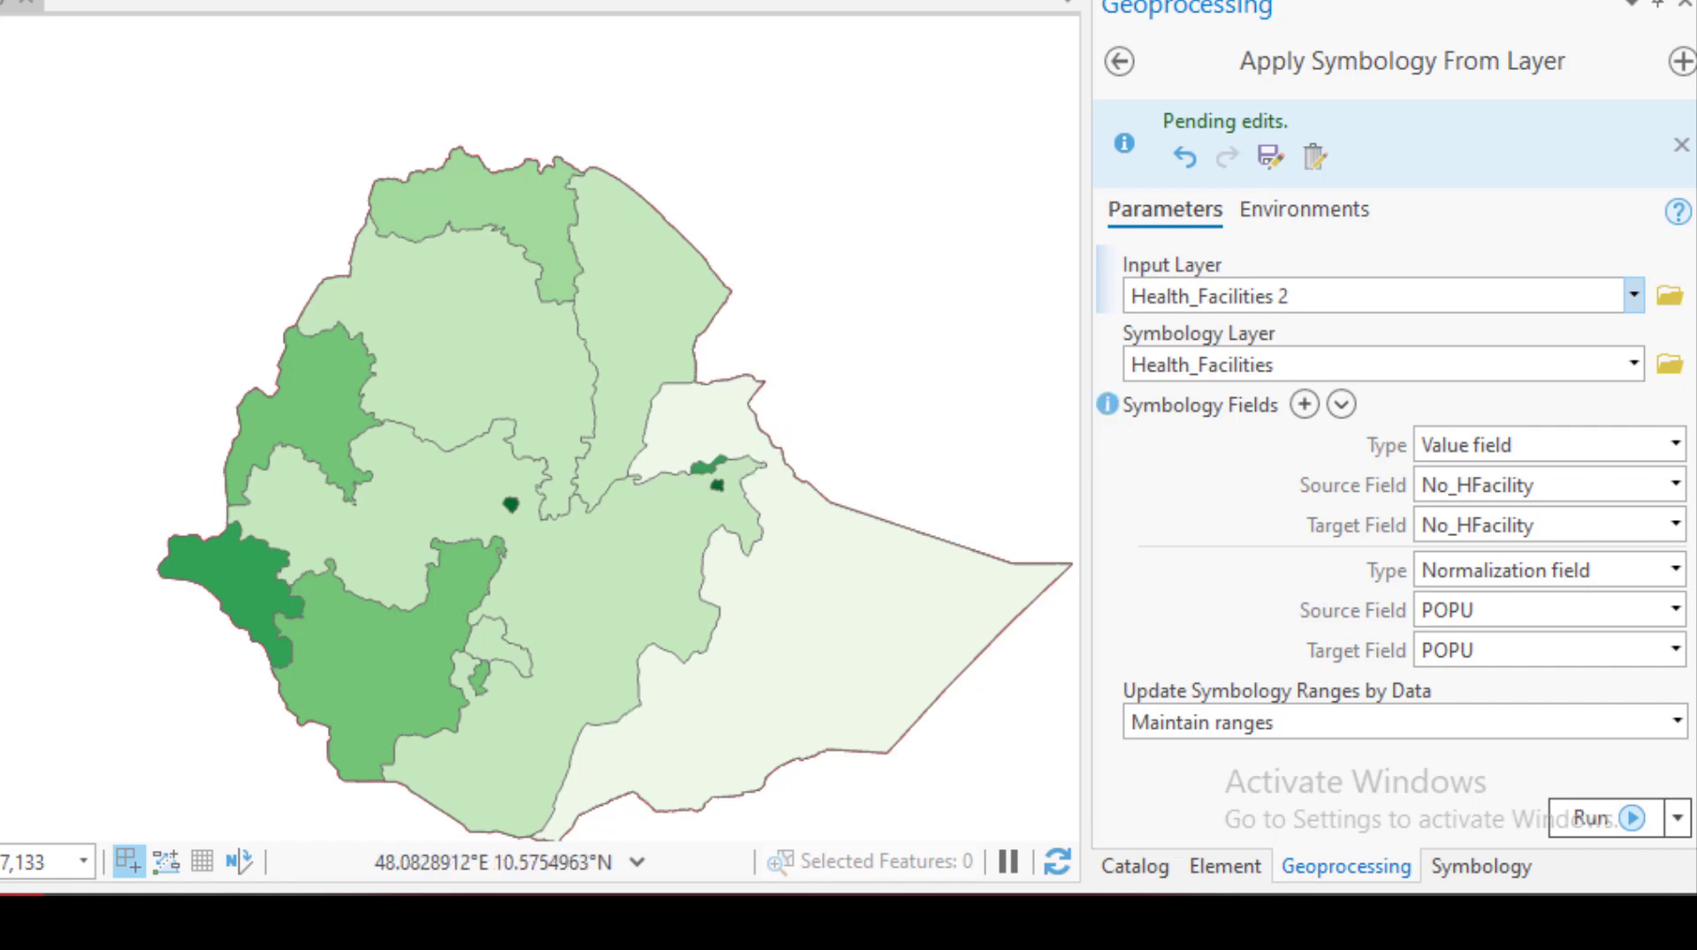
- Run Apply Symbology From Layer, close its details and hide Health_Facilities to reveal the Health_Facilities 2 layer
{"action": "left_click", "coordinate": [1567, 820]}
{"action": "mouse_move", "coordinate": [1551, 819]}
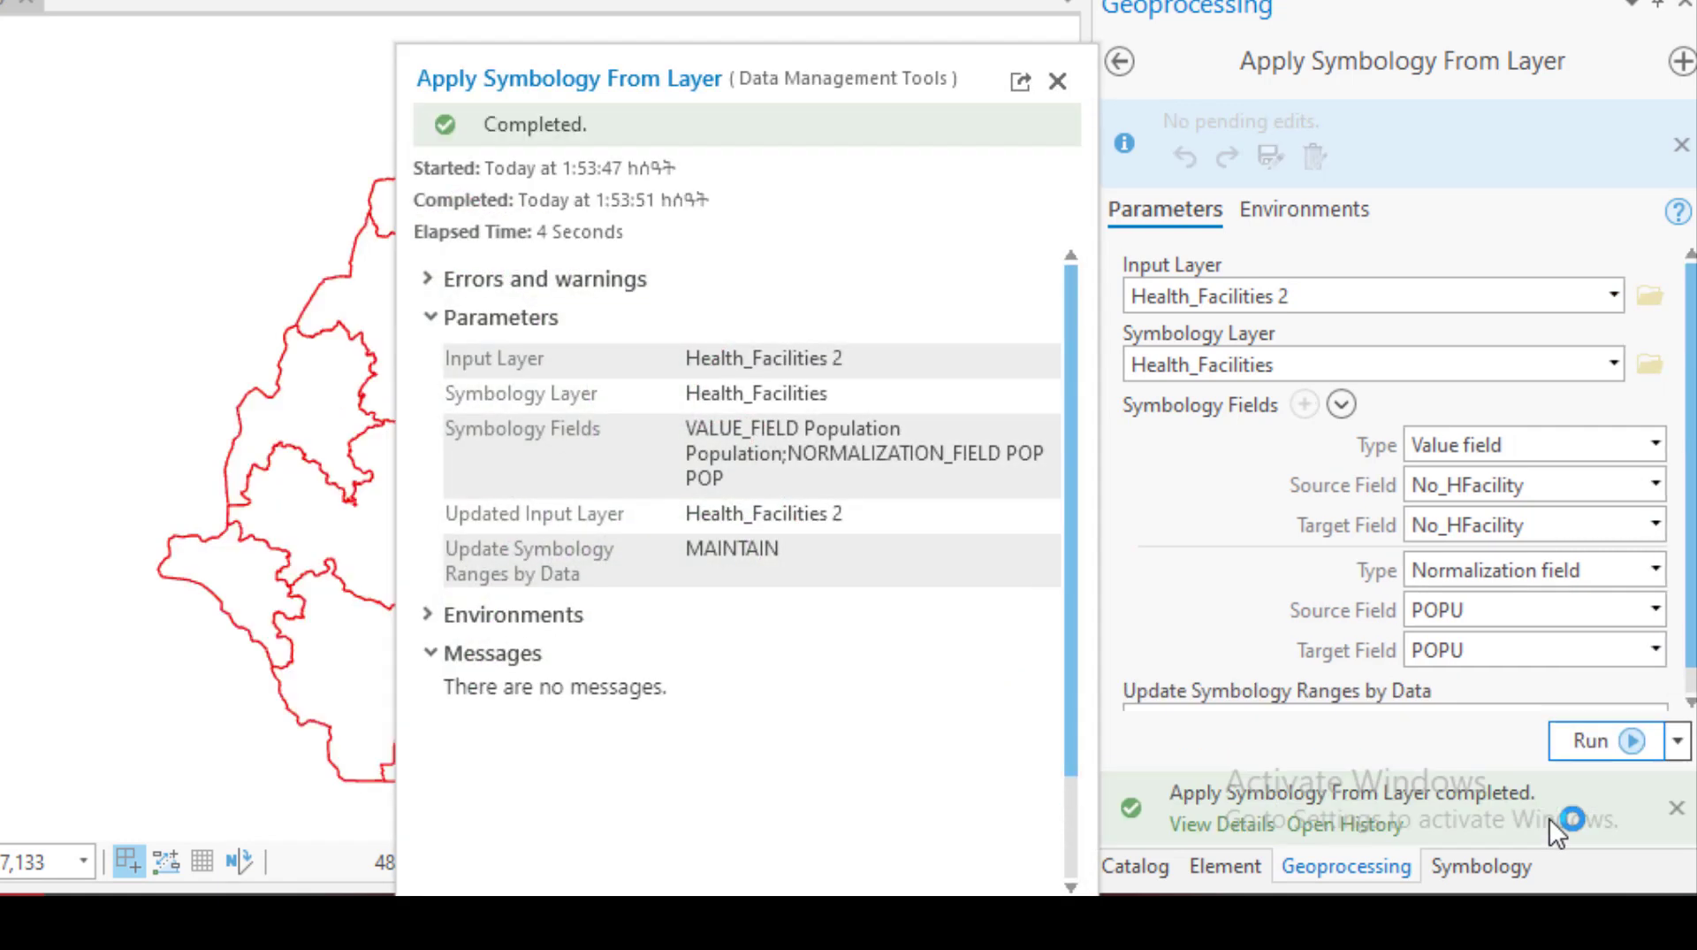
{"action": "left_click", "coordinate": [1061, 27]}
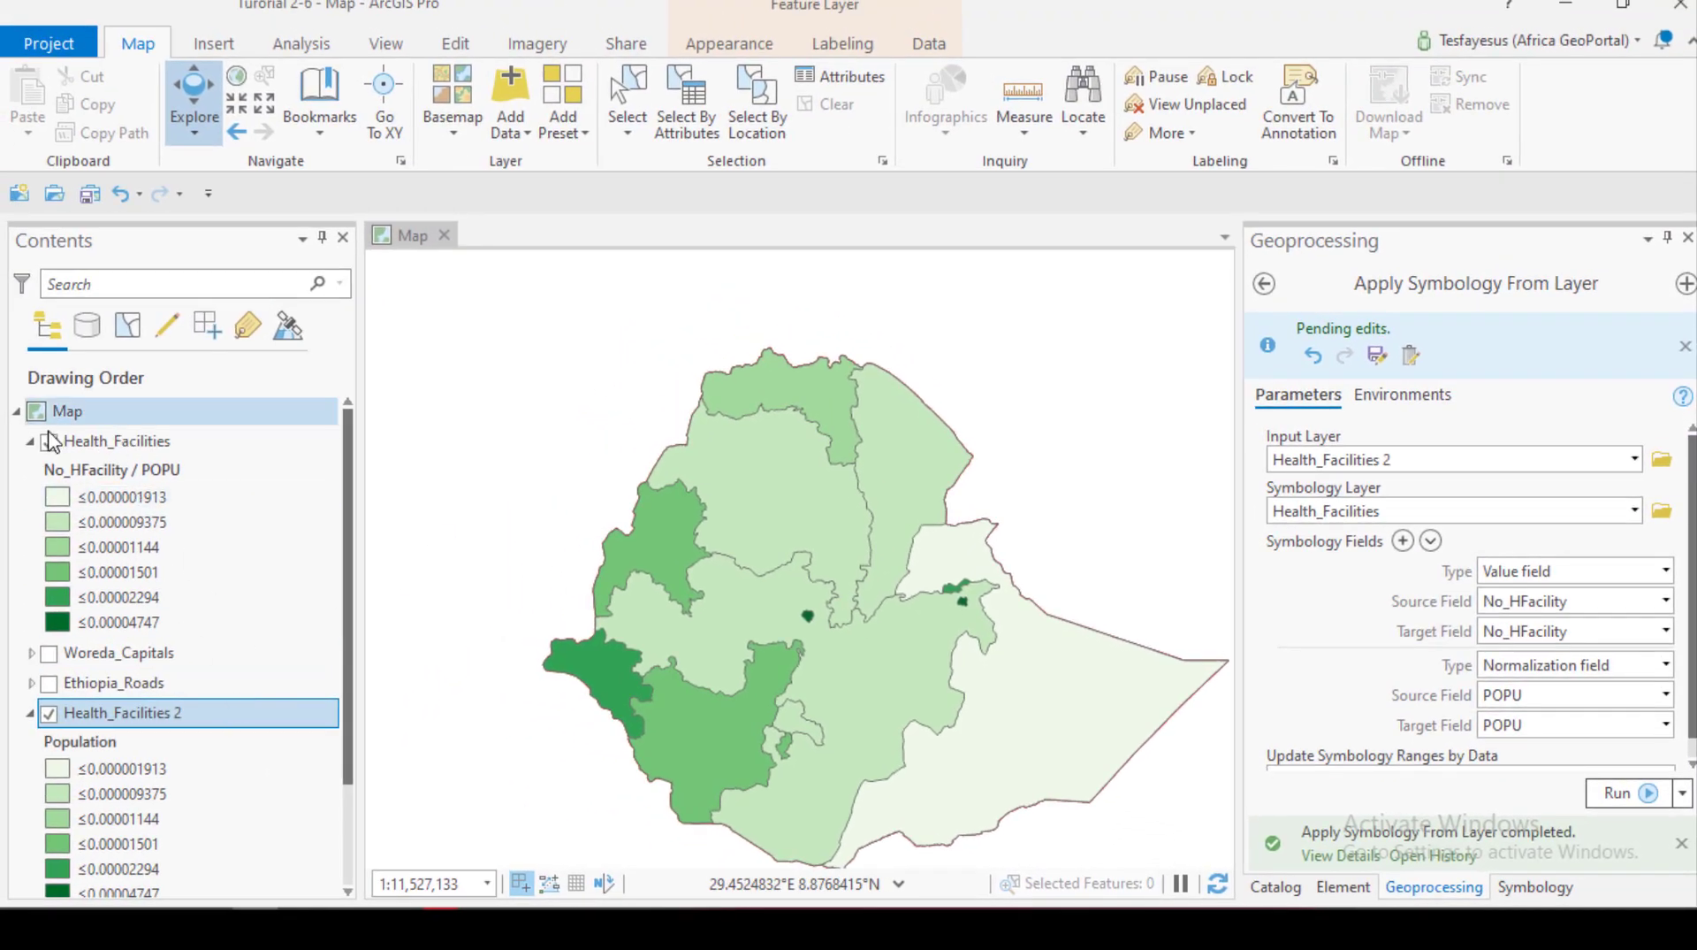
{"action": "left_click", "coordinate": [49, 443]}
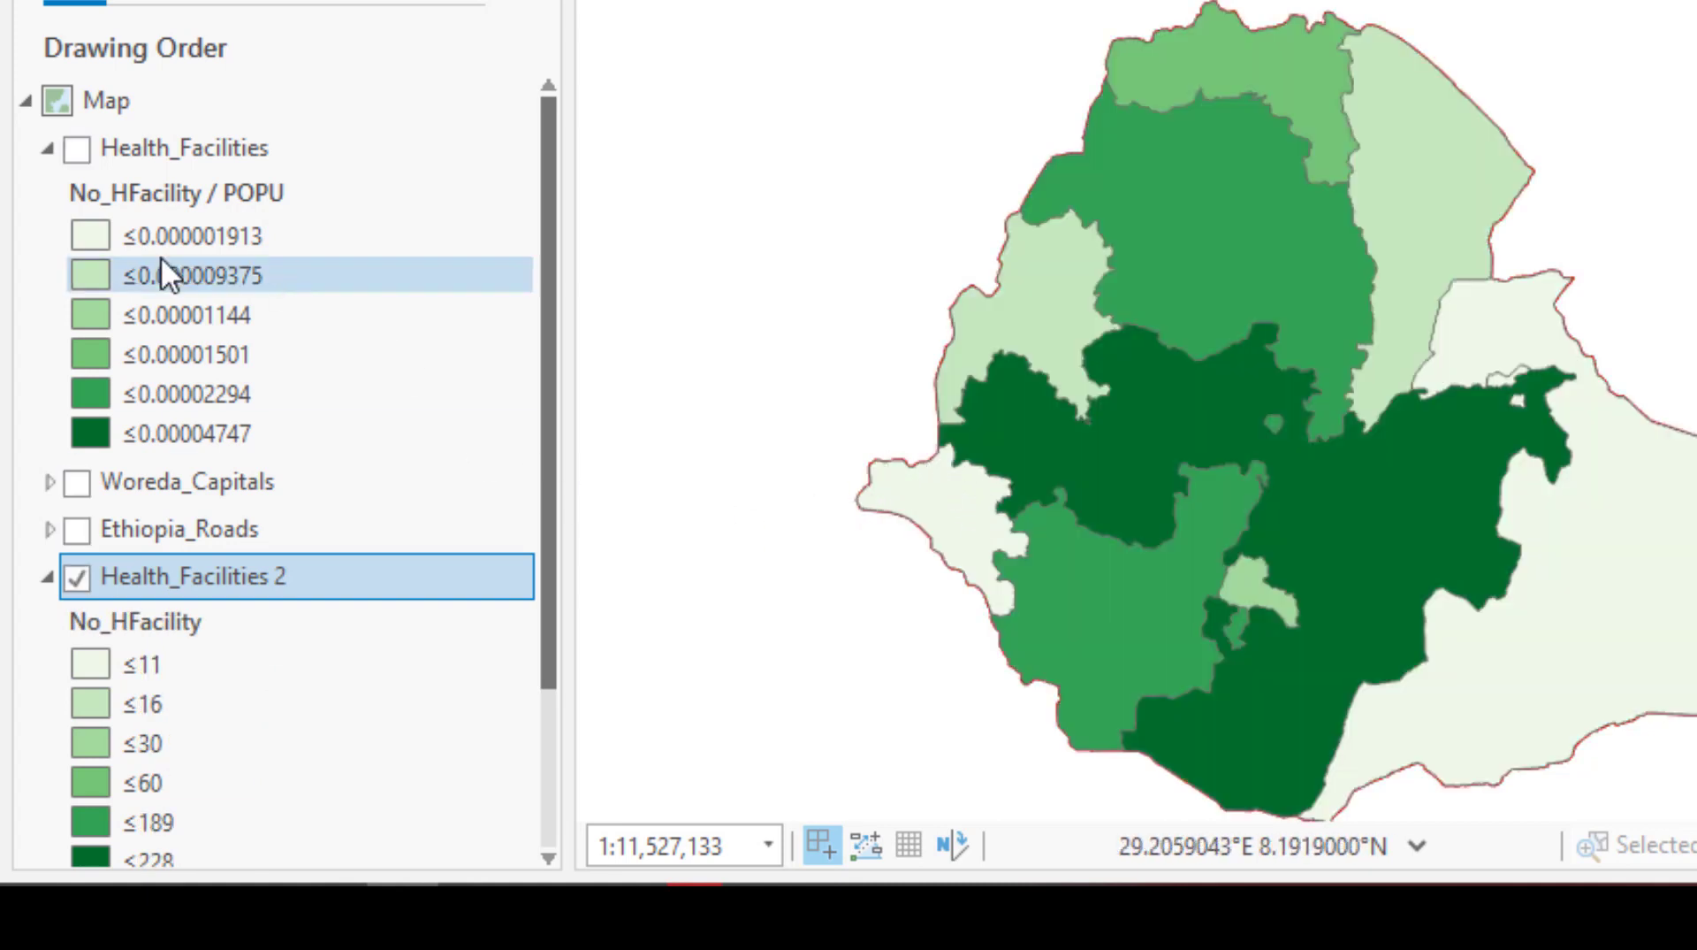
- Compare the normalized and unnormalized maps by repeatedly showing and hiding the Health_Facilities layer, leaving it visible
{"action": "left_click", "coordinate": [77, 151]}
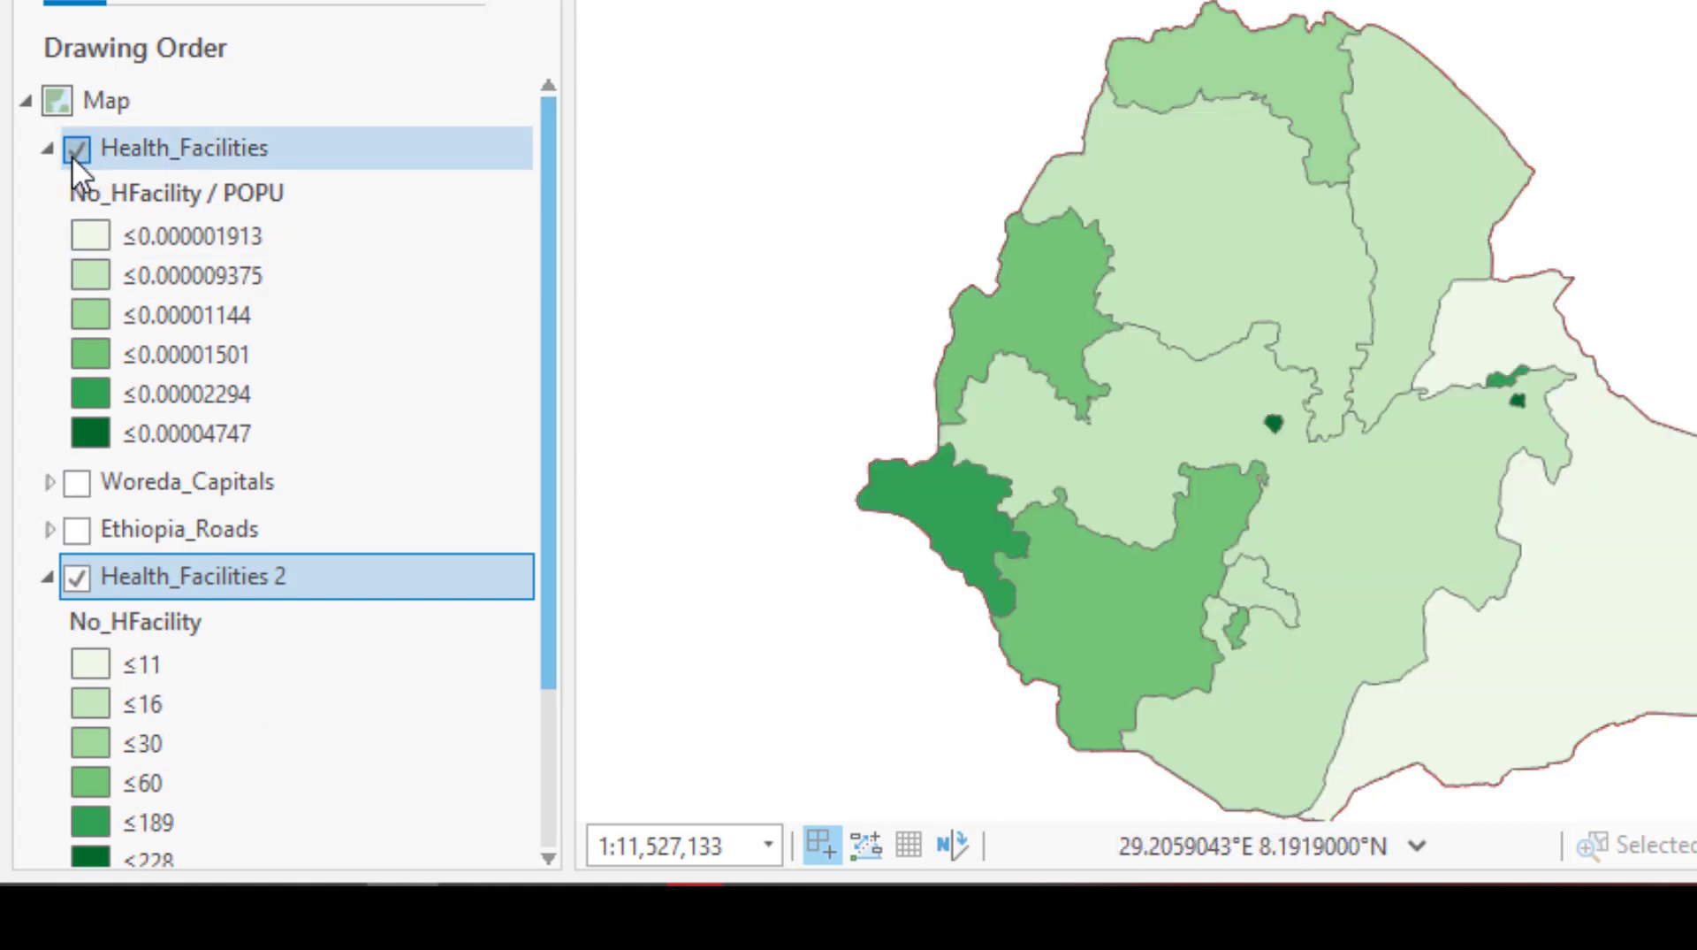
{"action": "left_click", "coordinate": [74, 157]}
{"action": "left_click", "coordinate": [75, 152]}
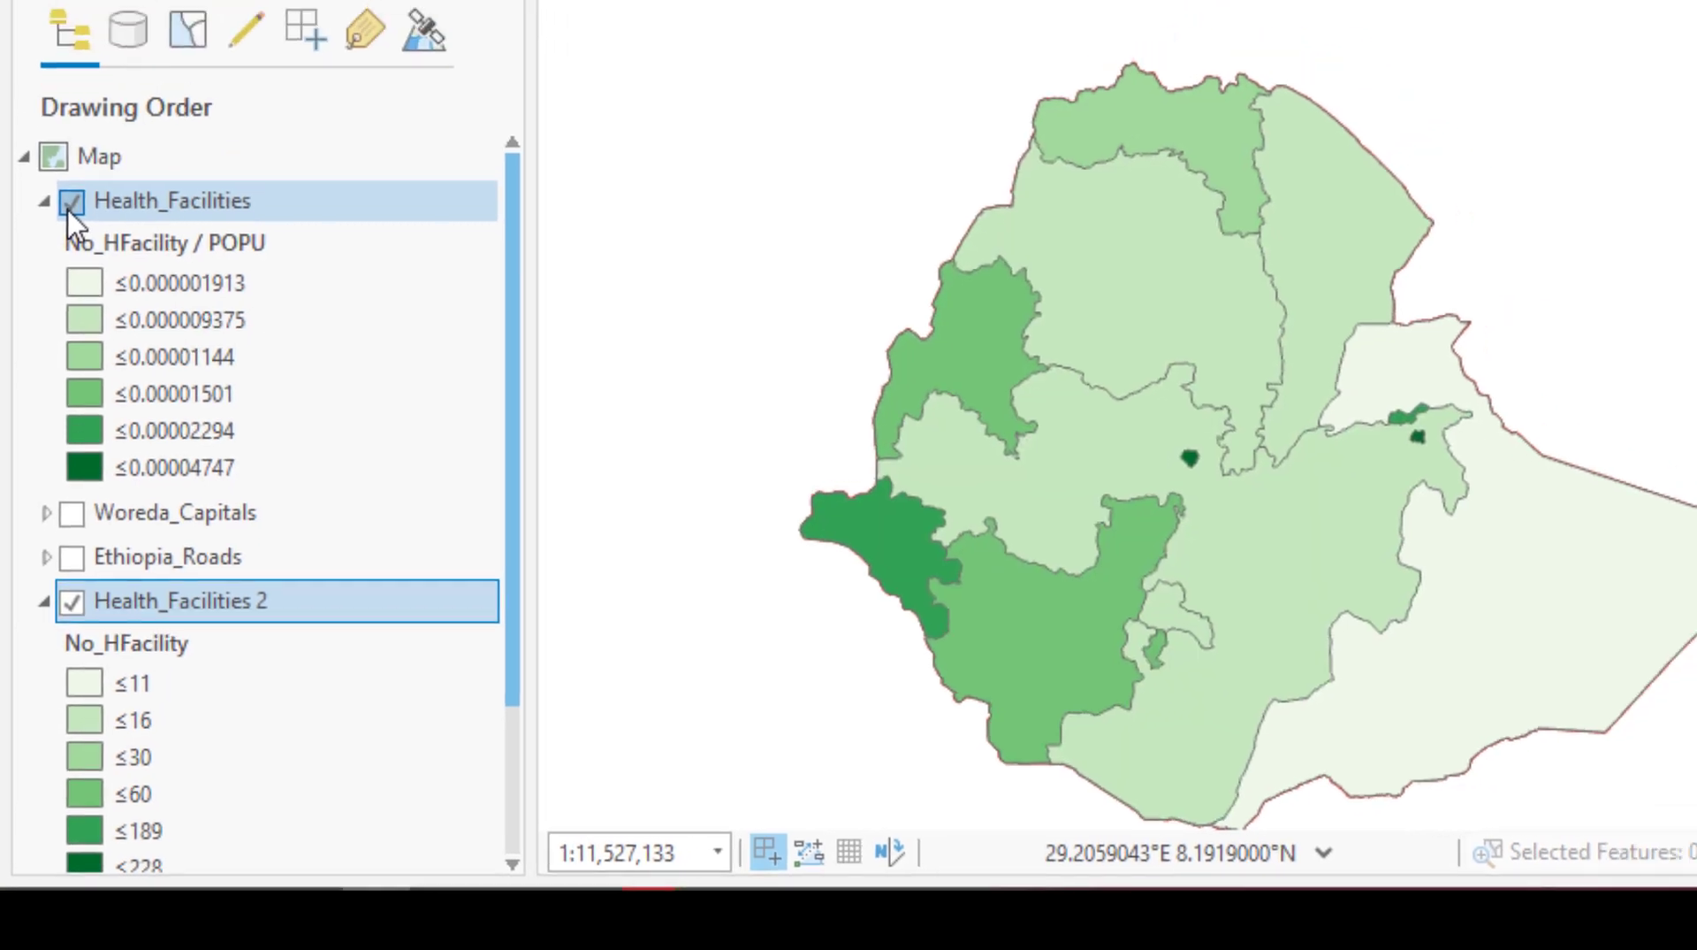
{"action": "left_click", "coordinate": [75, 152]}
{"action": "left_click", "coordinate": [74, 152]}
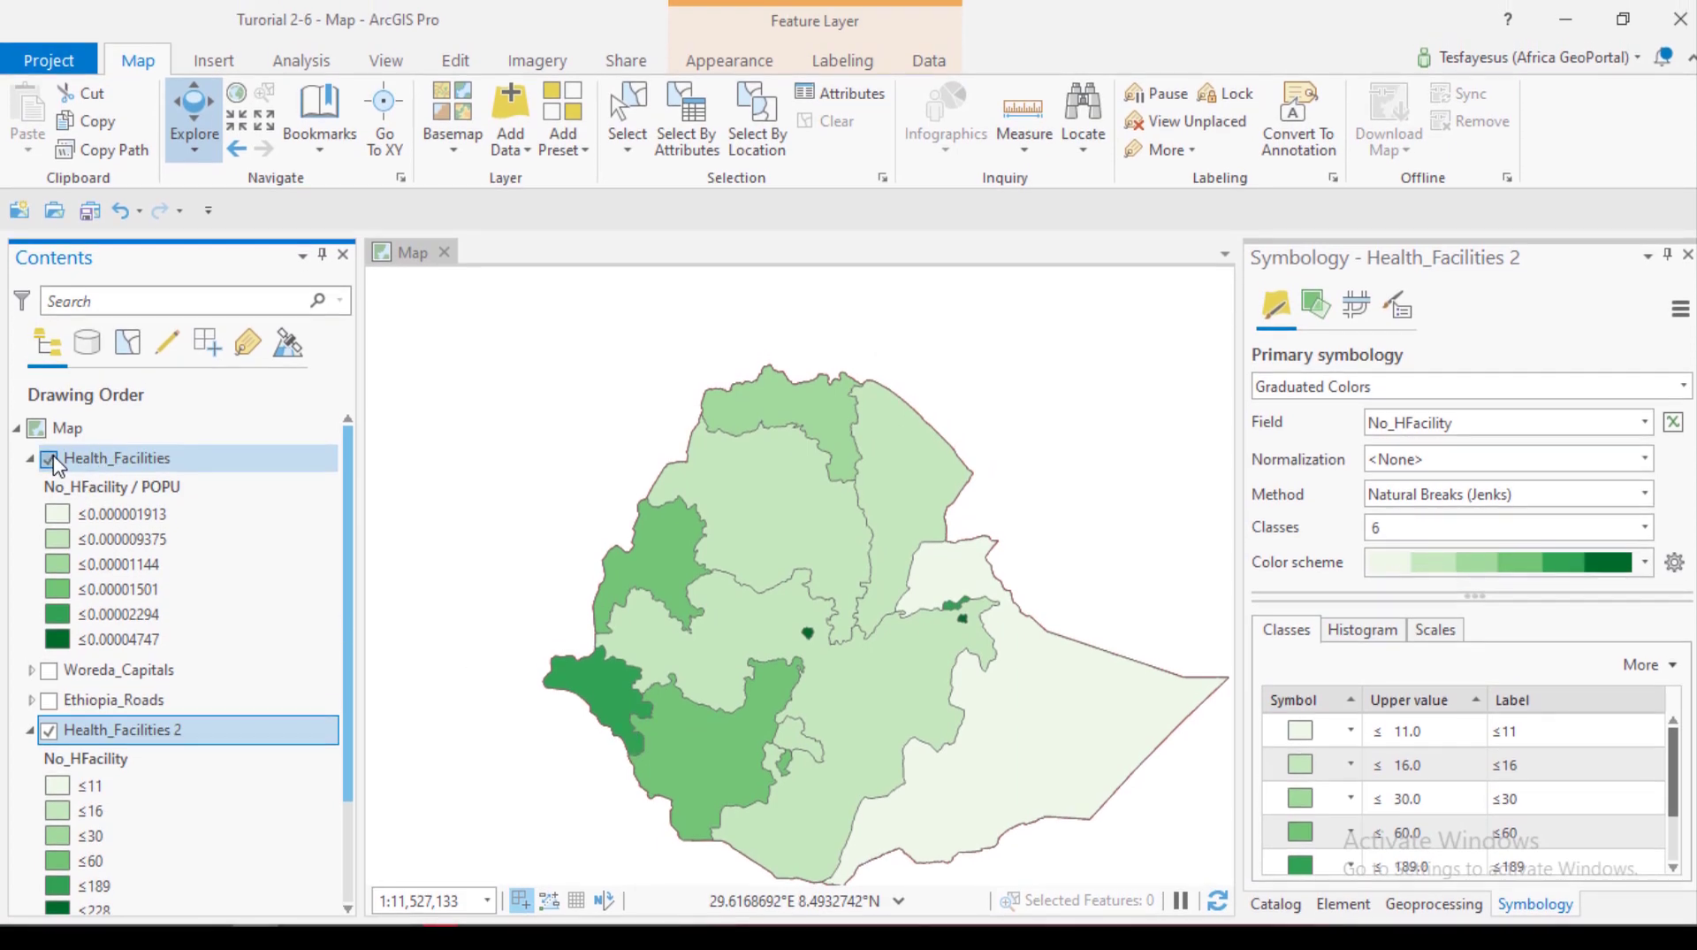
{"action": "left_click", "coordinate": [51, 458]}
{"action": "left_click", "coordinate": [51, 459]}
{"action": "left_click", "coordinate": [50, 459]}
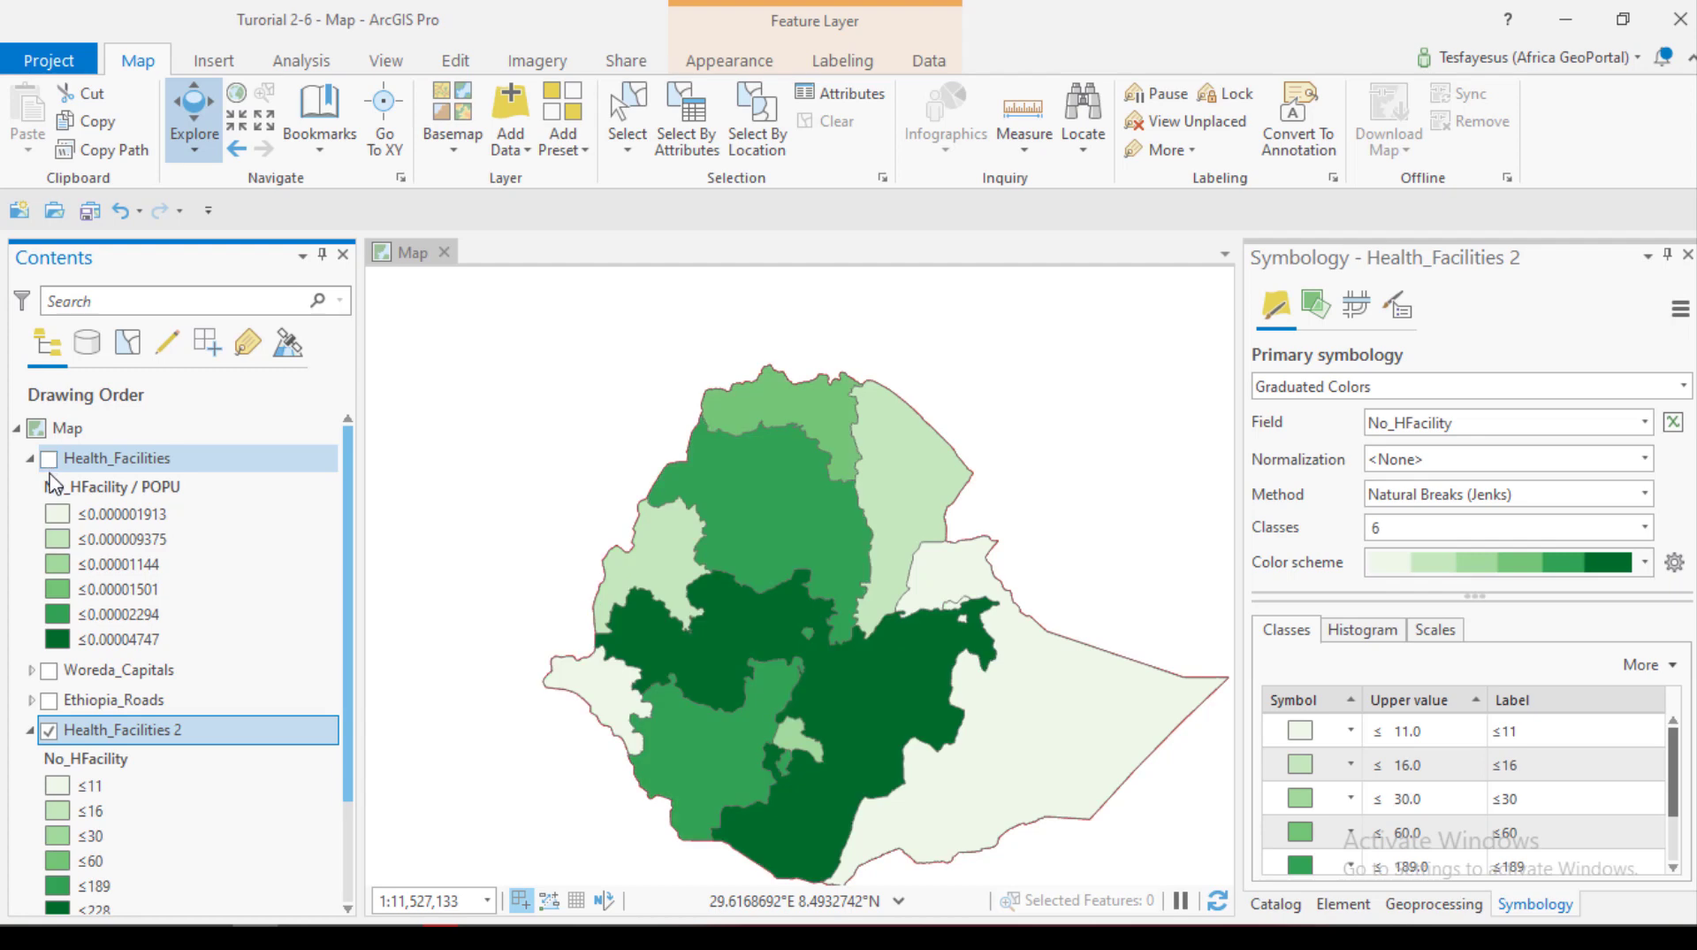
{"action": "left_click", "coordinate": [50, 459]}
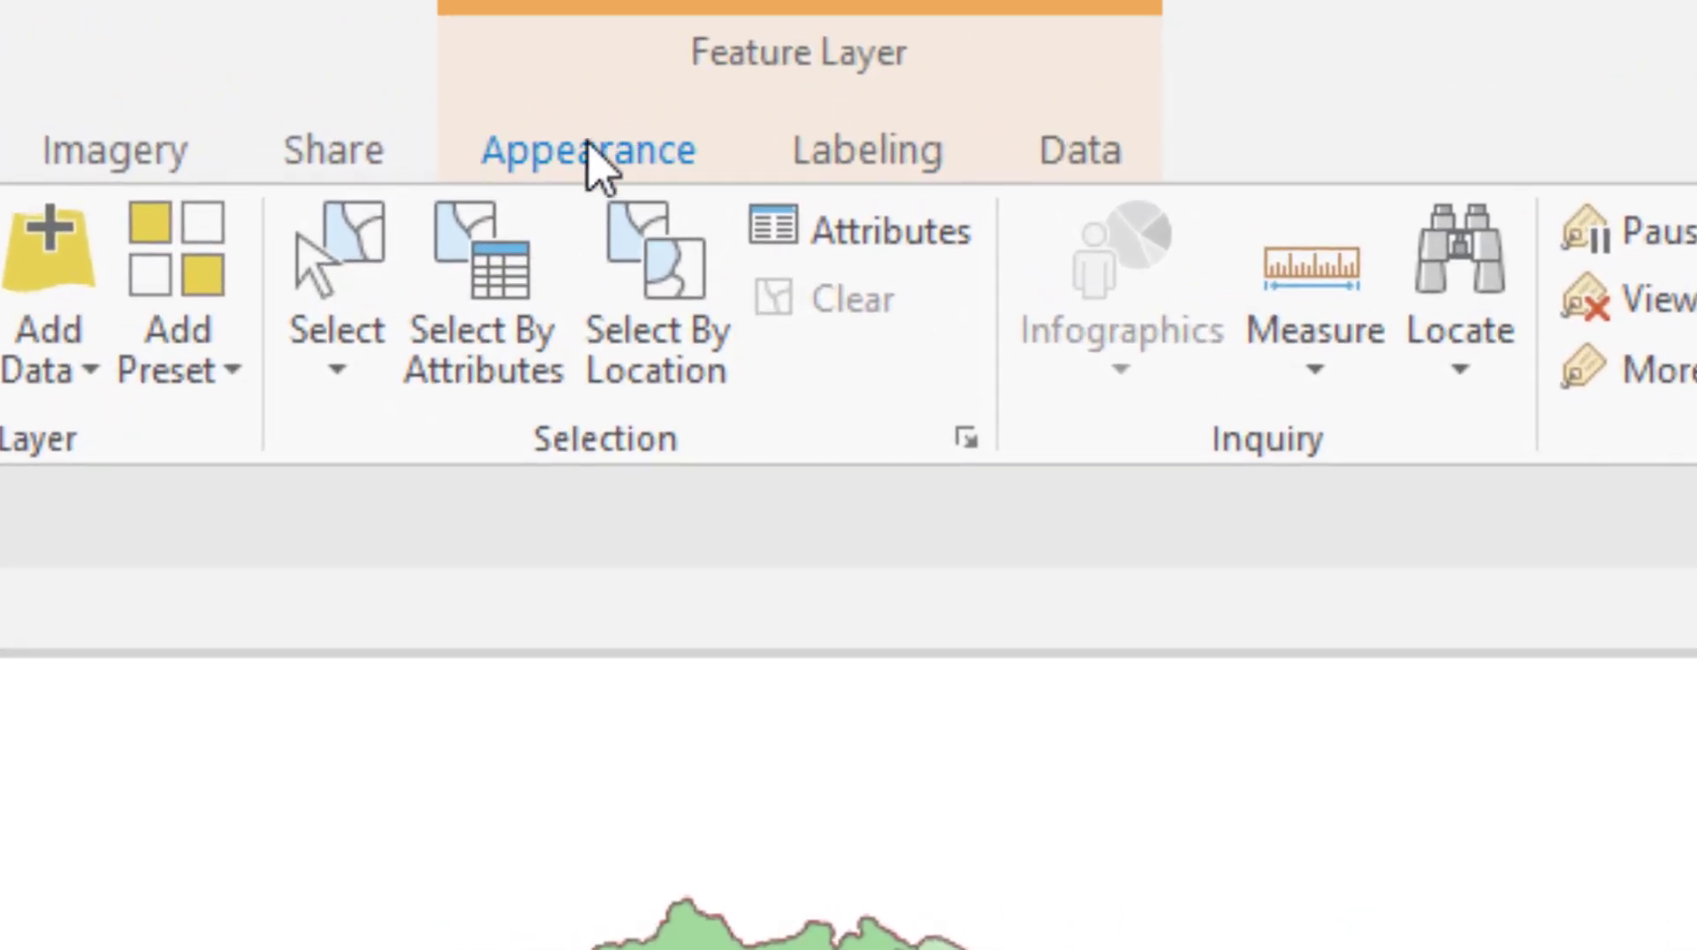
- Activate the Swipe tool and try swiping the Health_Facilities 2 layer across the map
{"action": "left_click", "coordinate": [588, 159]}
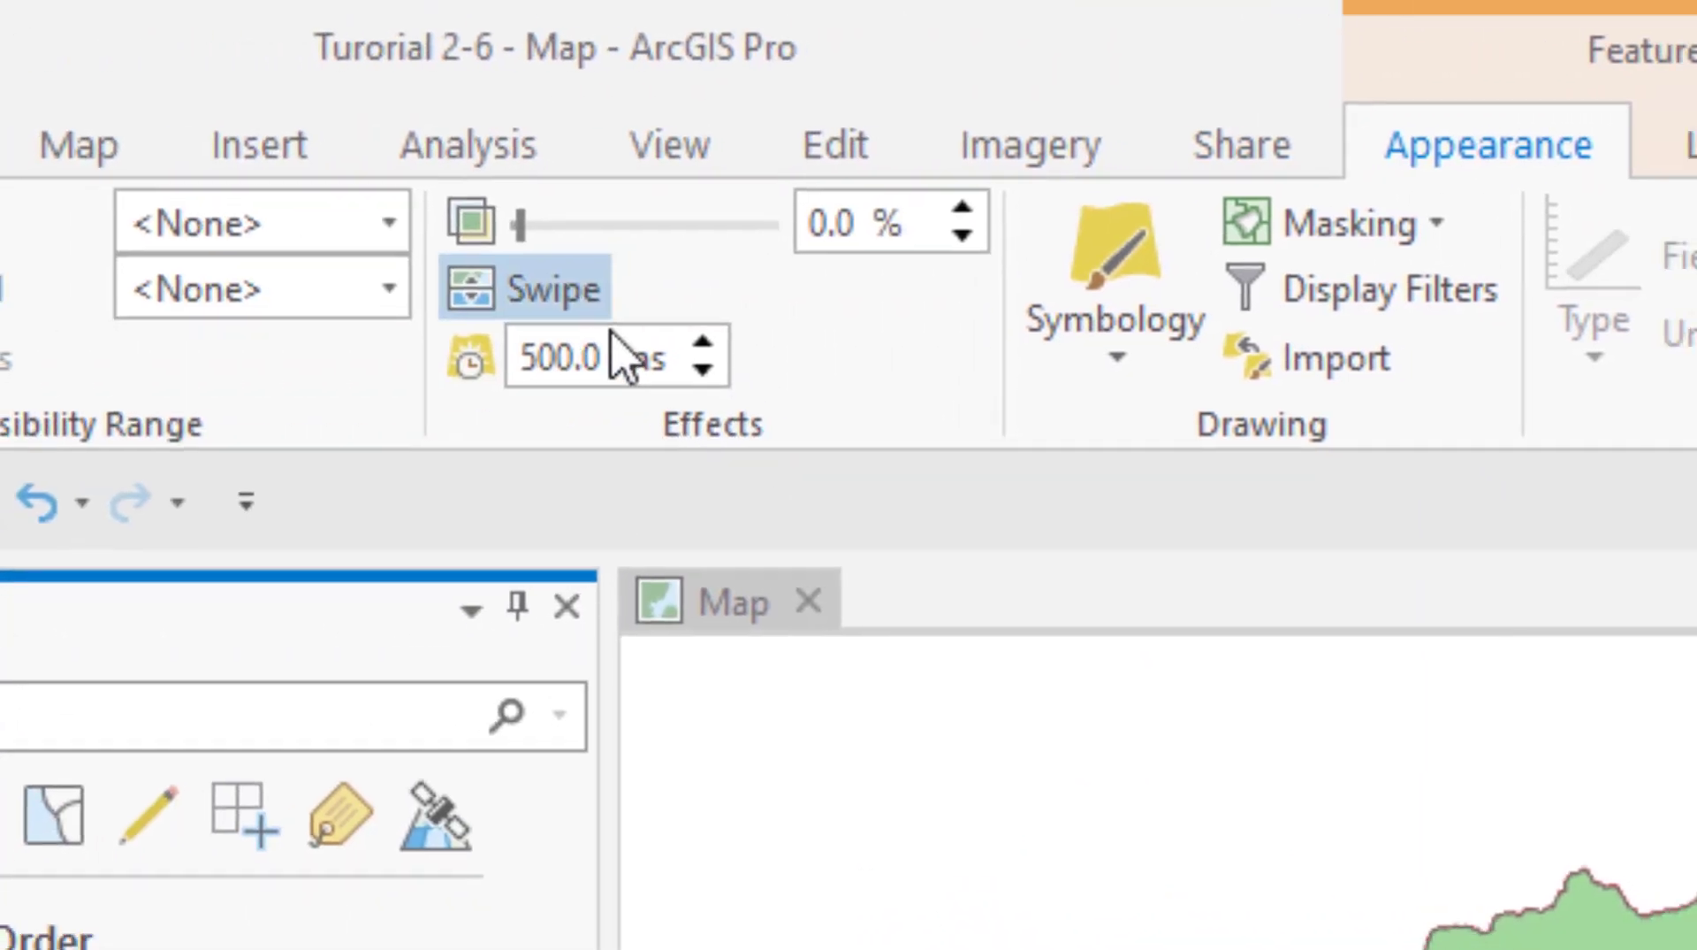
{"action": "left_click", "coordinate": [588, 305]}
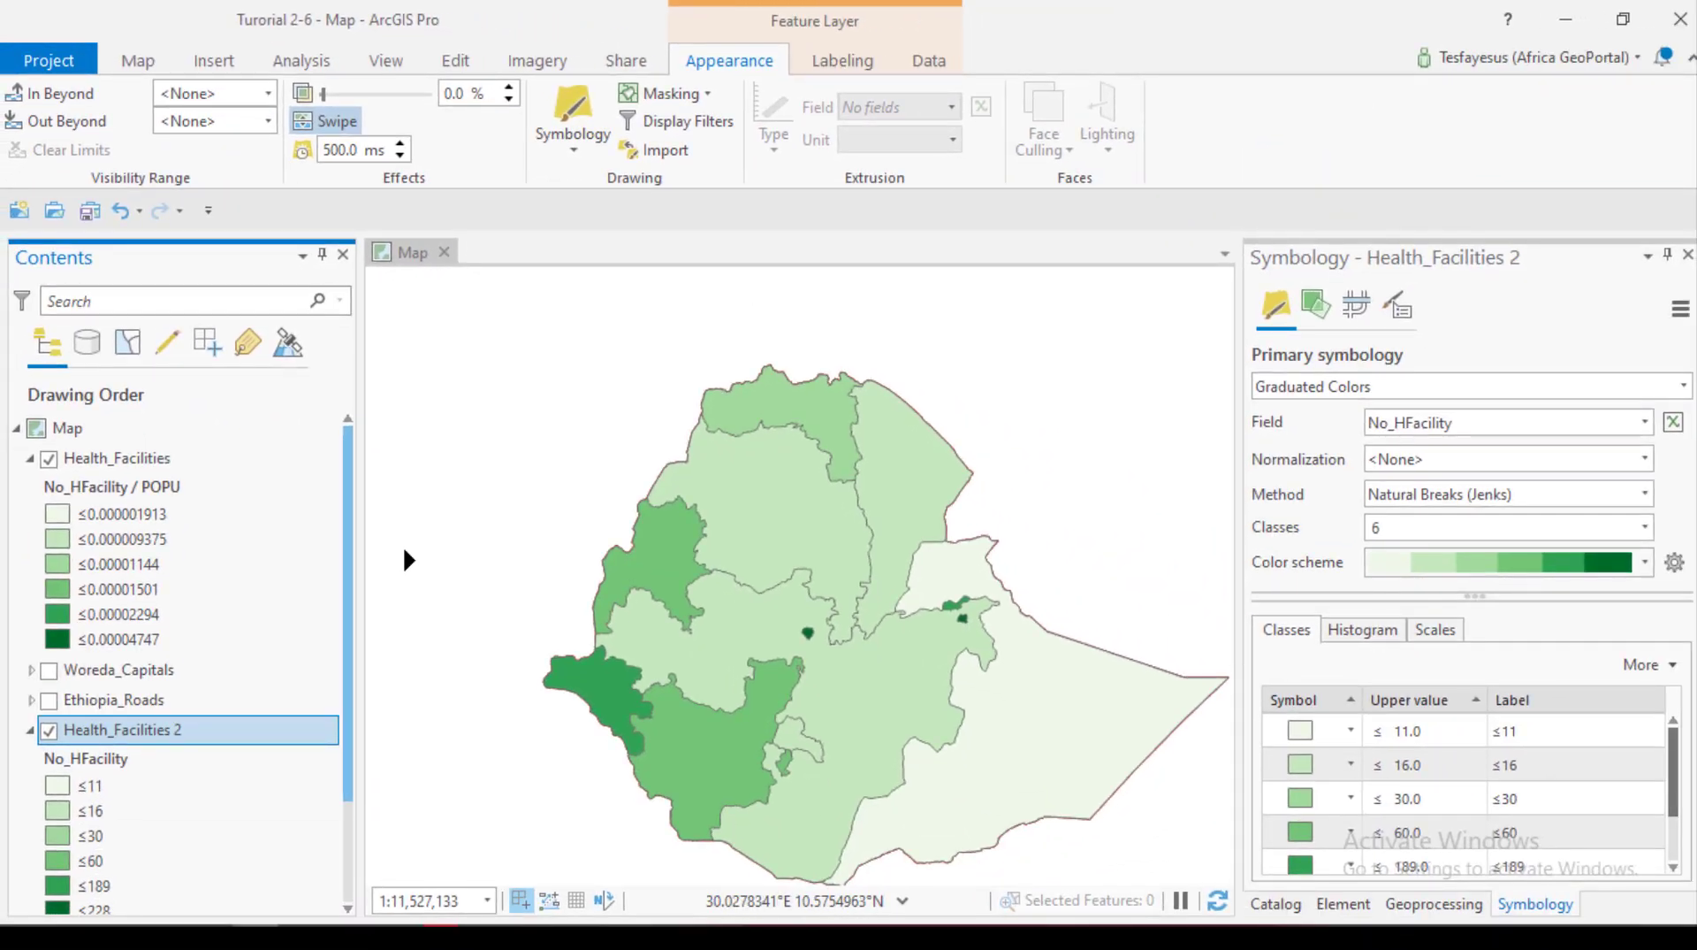
{"action": "left_click", "coordinate": [408, 560]}
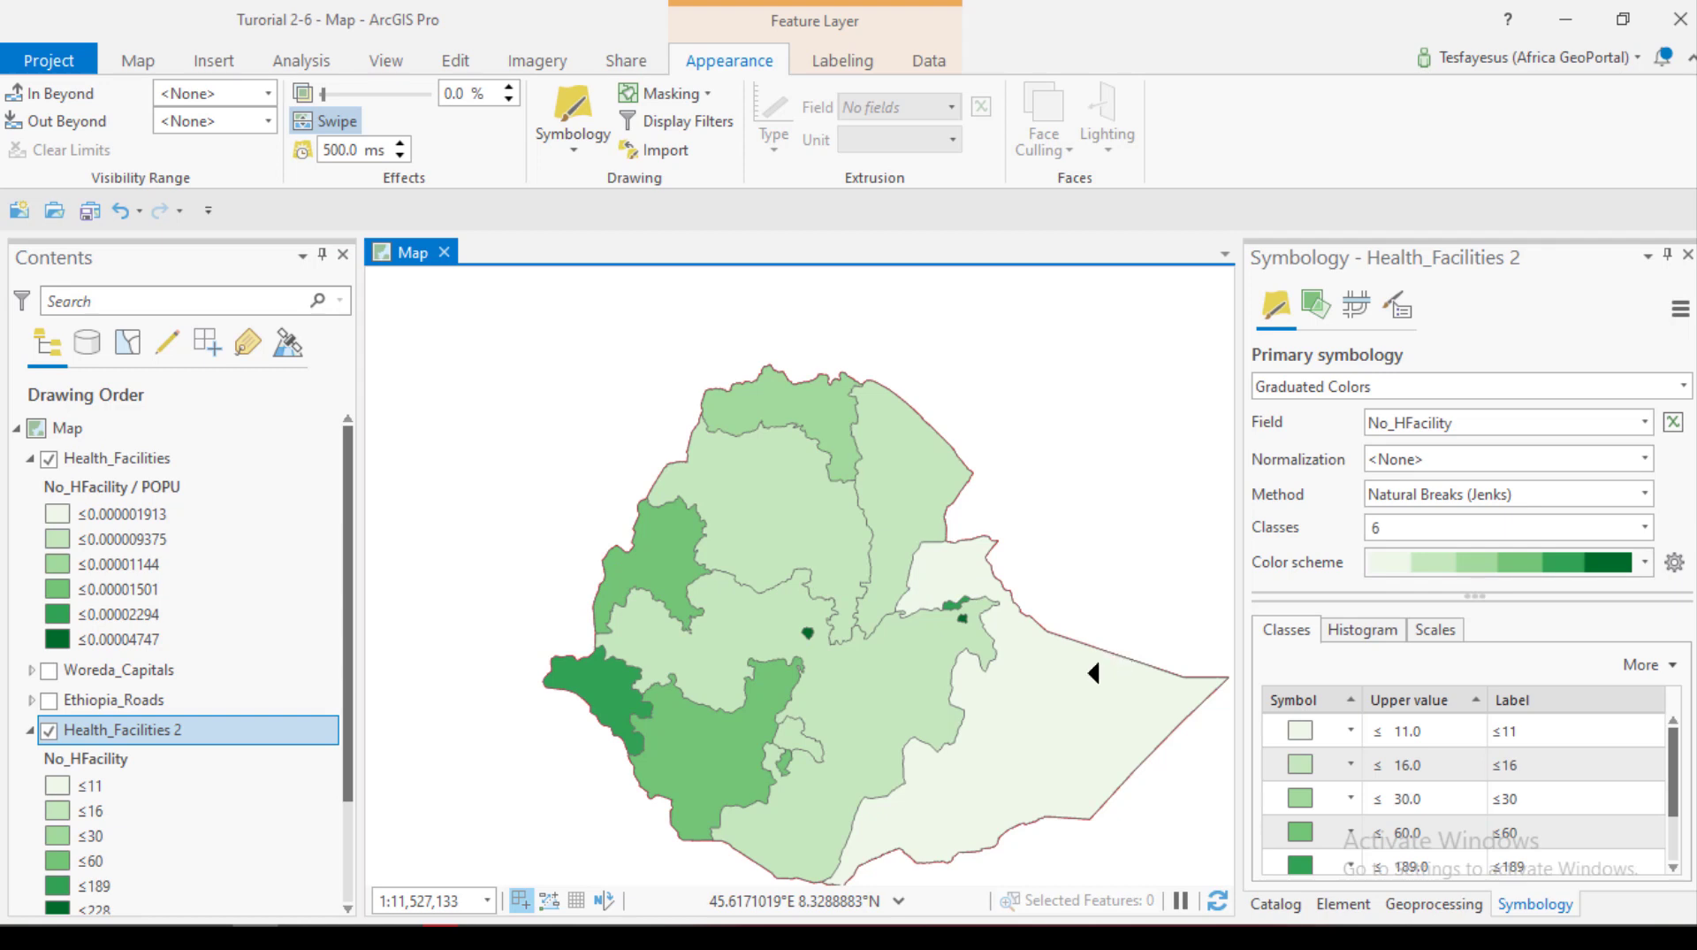
{"action": "mouse_move", "coordinate": [463, 616]}
{"action": "left_mouse_down"}
{"action": "mouse_move", "coordinate": [1189, 648]}
{"action": "mouse_move", "coordinate": [442, 639]}
{"action": "left_mouse_up"}
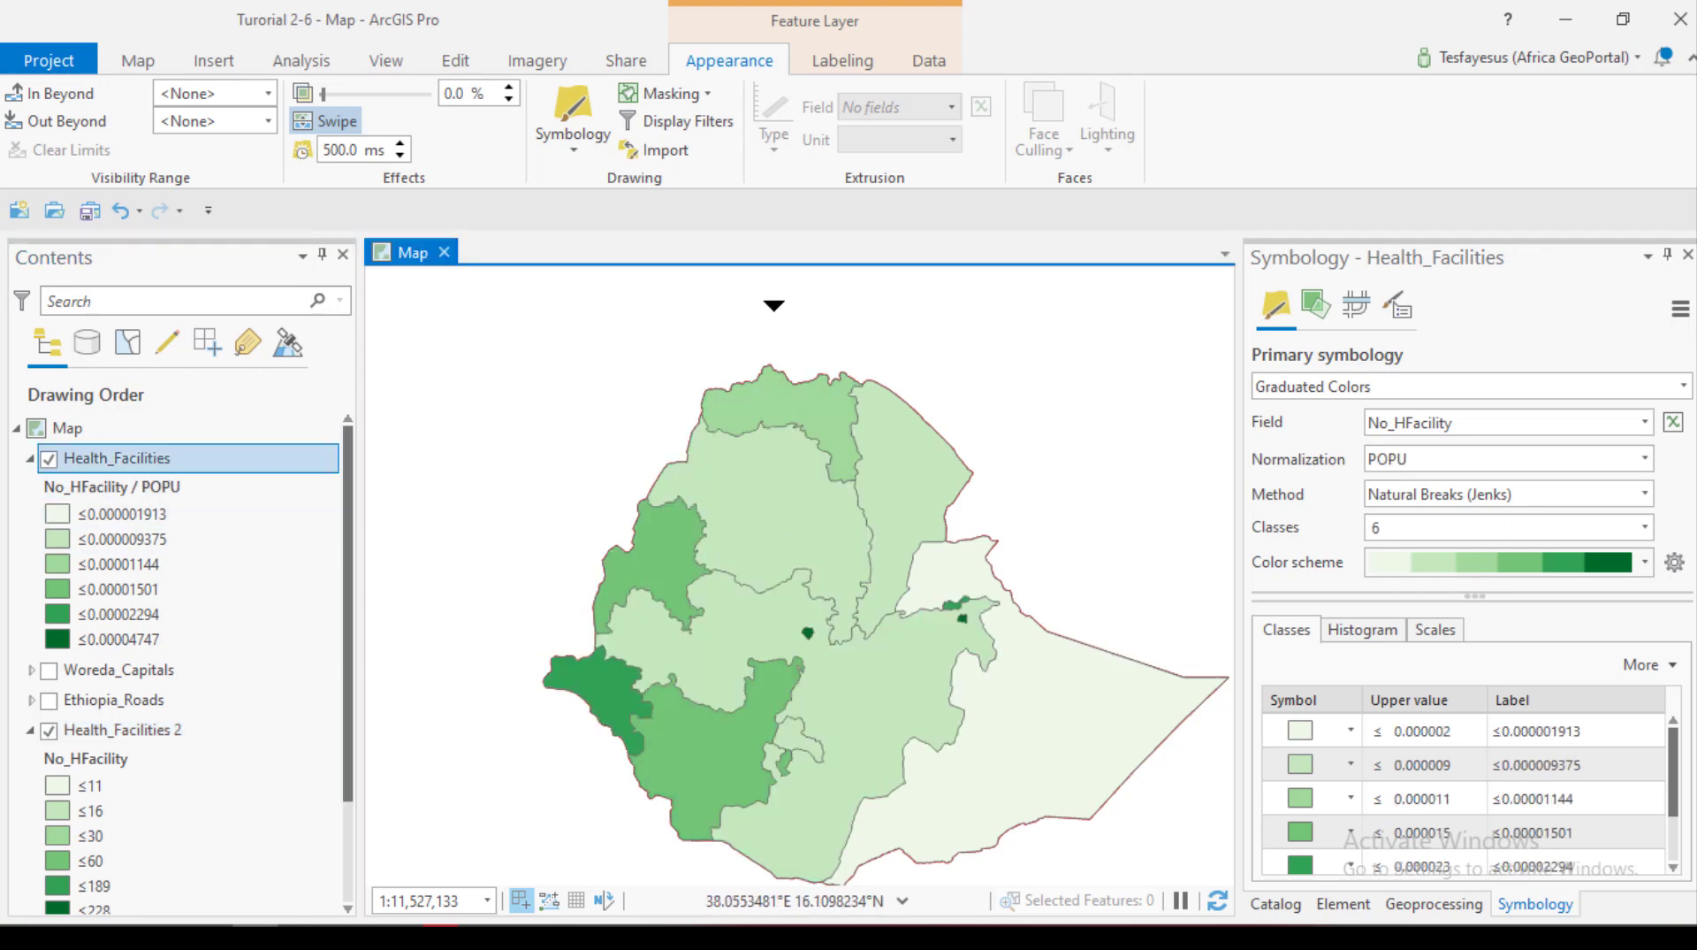
- Swipe the Health_Facilities layer vertically and horizontally to compare it with Health_Facilities 2, and return to the Explore tool
{"action": "left_click_drag", "start_coordinate": [773, 305], "coordinate": [794, 384]}
{"action": "left_click_drag", "start_coordinate": [547, 584], "coordinate": [486, 645]}
{"action": "left_click_drag", "start_coordinate": [777, 341], "coordinate": [854, 333]}
{"action": "mouse_move", "coordinate": [847, 316]}
{"action": "left_mouse_down"}
{"action": "mouse_move", "coordinate": [849, 727]}
{"action": "mouse_move", "coordinate": [846, 711]}
{"action": "left_mouse_up"}
{"action": "mouse_move", "coordinate": [807, 314]}
{"action": "left_mouse_down"}
{"action": "mouse_move", "coordinate": [826, 769]}
{"action": "mouse_move", "coordinate": [829, 522]}
{"action": "mouse_move", "coordinate": [822, 734]}
{"action": "mouse_move", "coordinate": [819, 556]}
{"action": "mouse_move", "coordinate": [864, 667]}
{"action": "mouse_move", "coordinate": [866, 584]}
{"action": "mouse_move", "coordinate": [871, 707]}
{"action": "mouse_move", "coordinate": [903, 566]}
{"action": "mouse_move", "coordinate": [912, 345]}
{"action": "left_mouse_up"}
{"action": "left_click", "coordinate": [137, 67]}
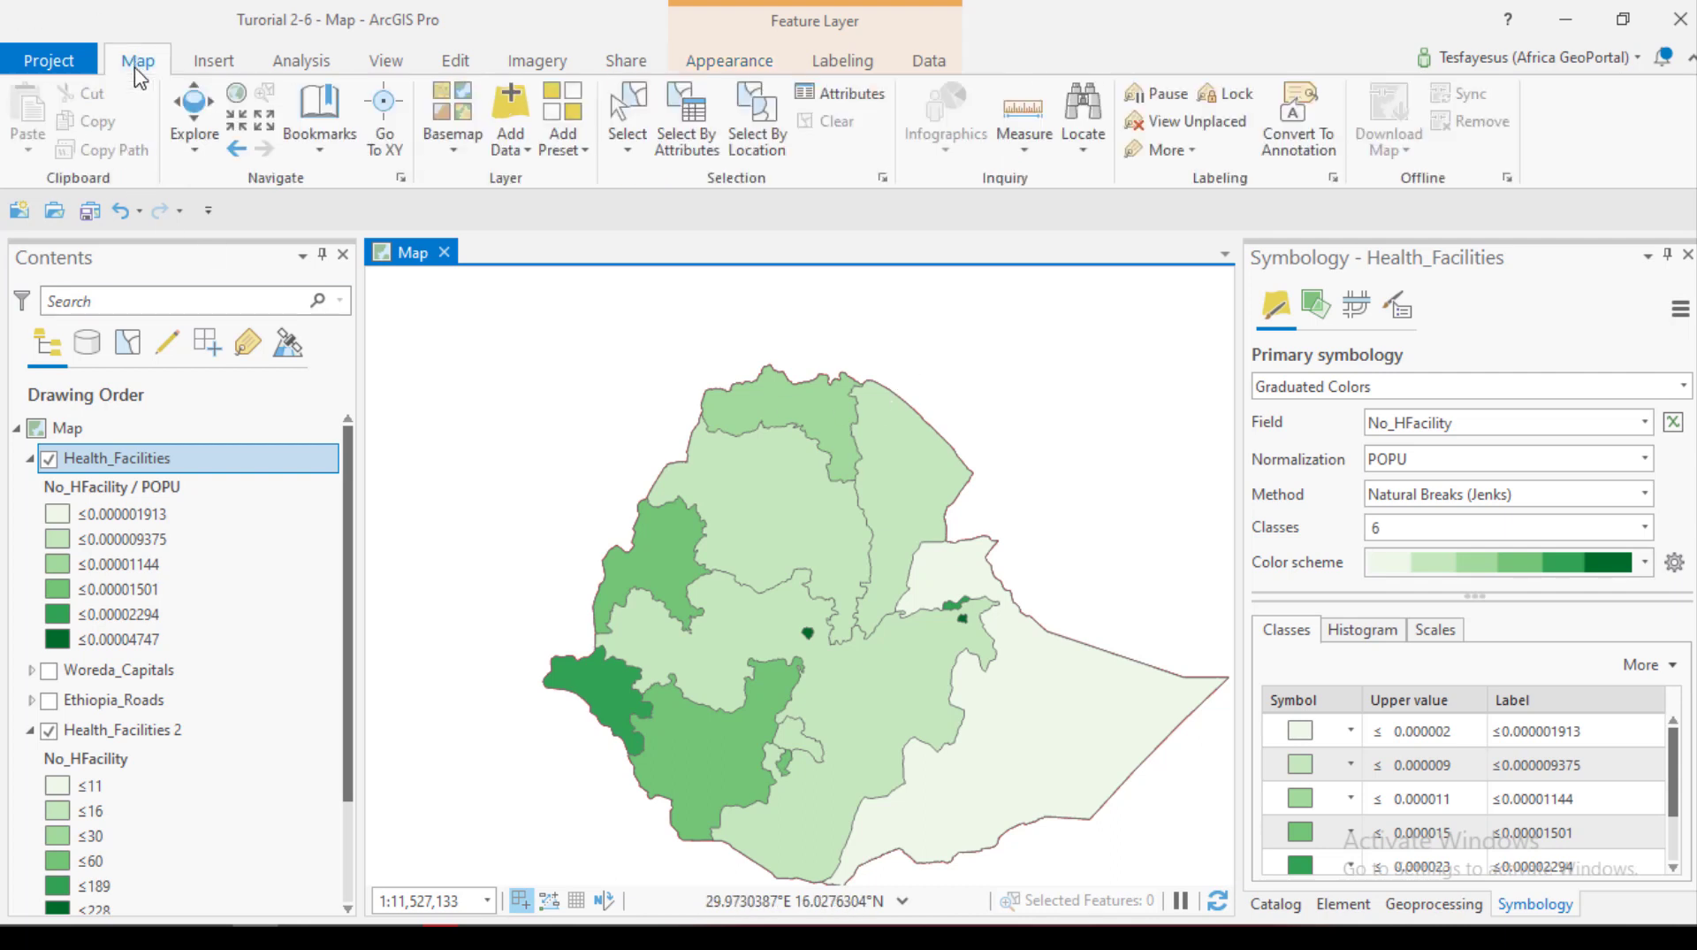
{"action": "left_click", "coordinate": [201, 112]}
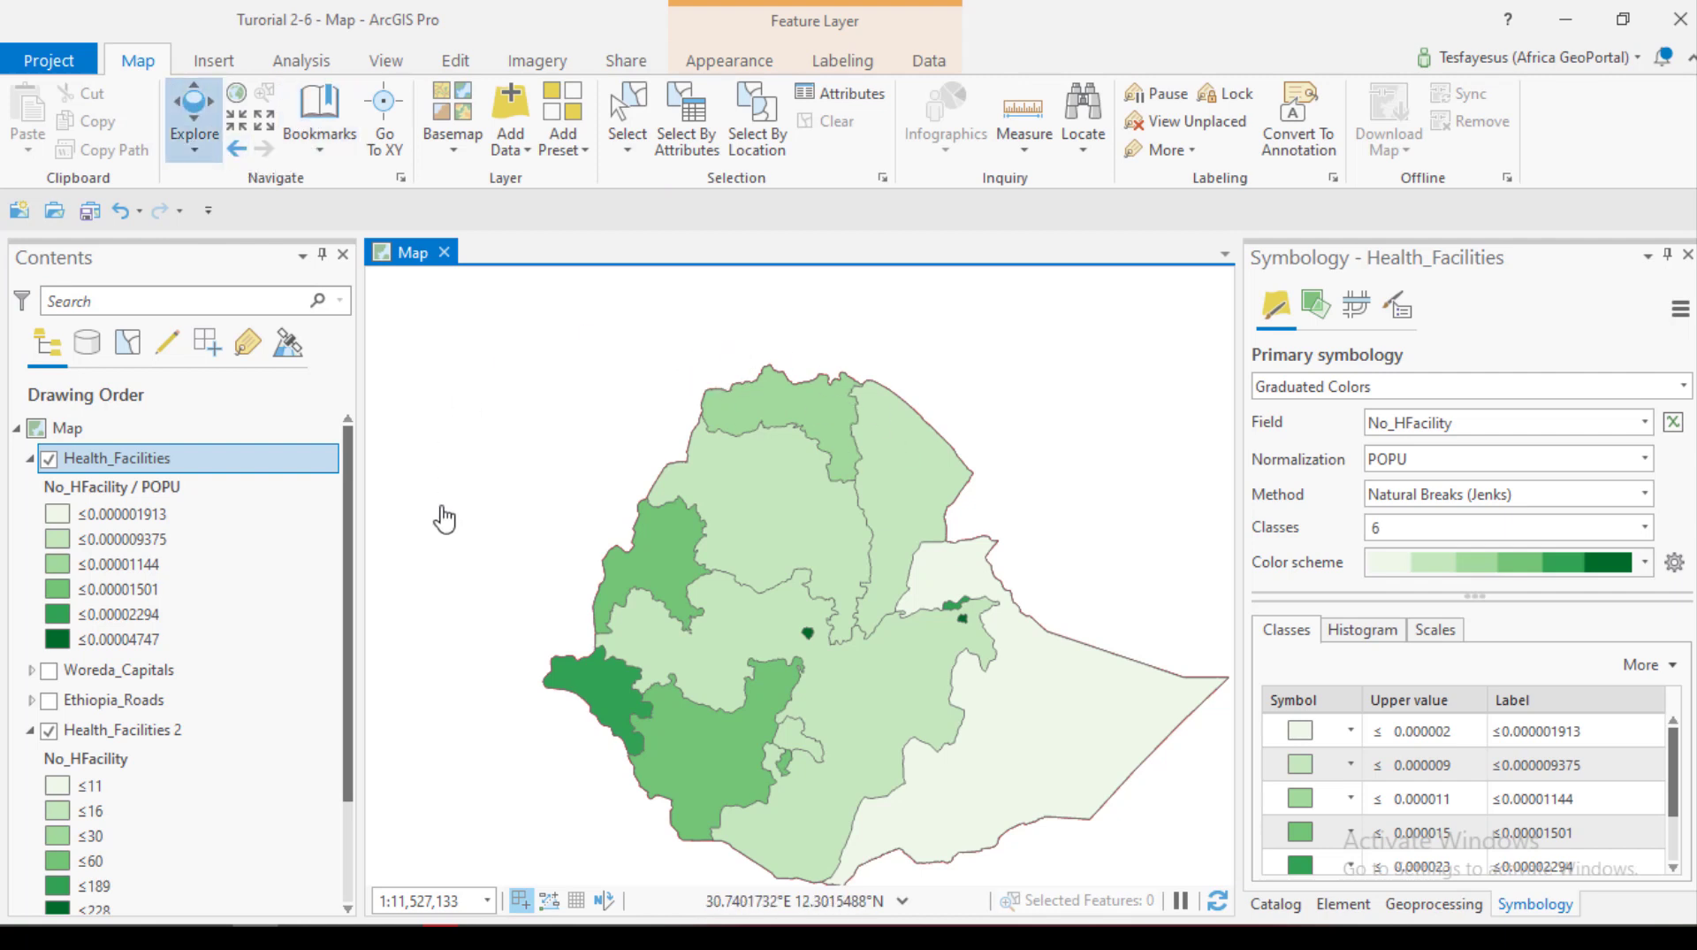